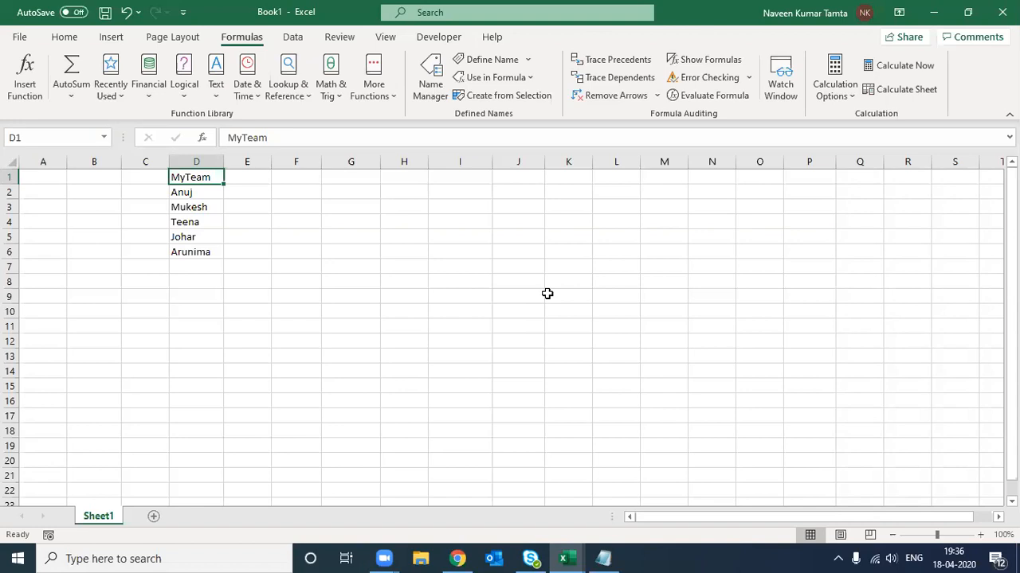
pyautogui.press('Down')
pyautogui.hotkey('shift', 'Down')
pyautogui.hotkey('shift', 'Down')
pyautogui.hotkey('shift', 'Down')
pyautogui.hotkey('shift', 'Down')
pyautogui.press('Up')
pyautogui.hotkey('ctrl', 'shift', 'Down')
pyautogui.press('Up')
pyautogui.press('Down')
pyautogui.hotkey('ctrl', 'shift', 'Down')
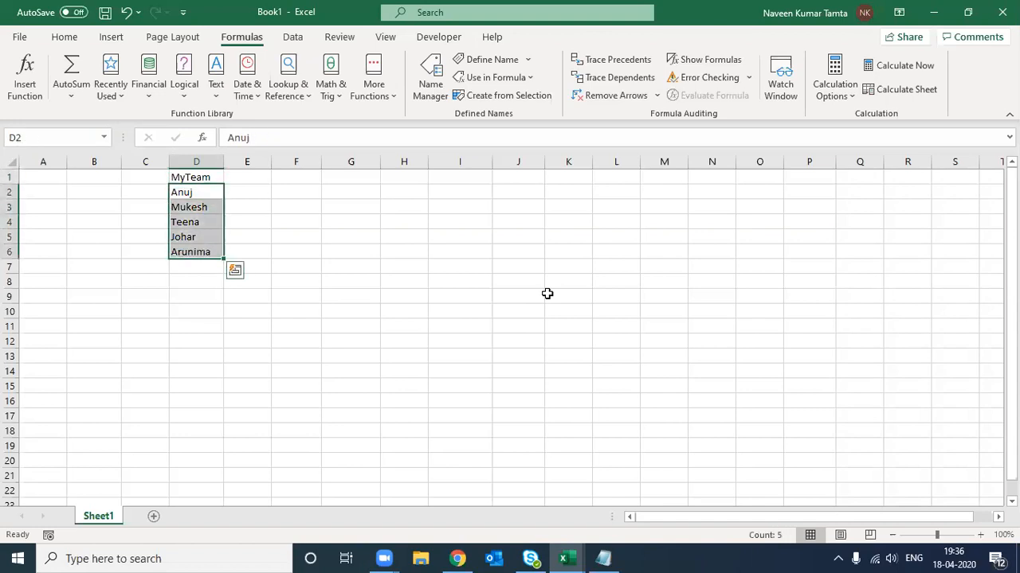
pyautogui.press('Up')
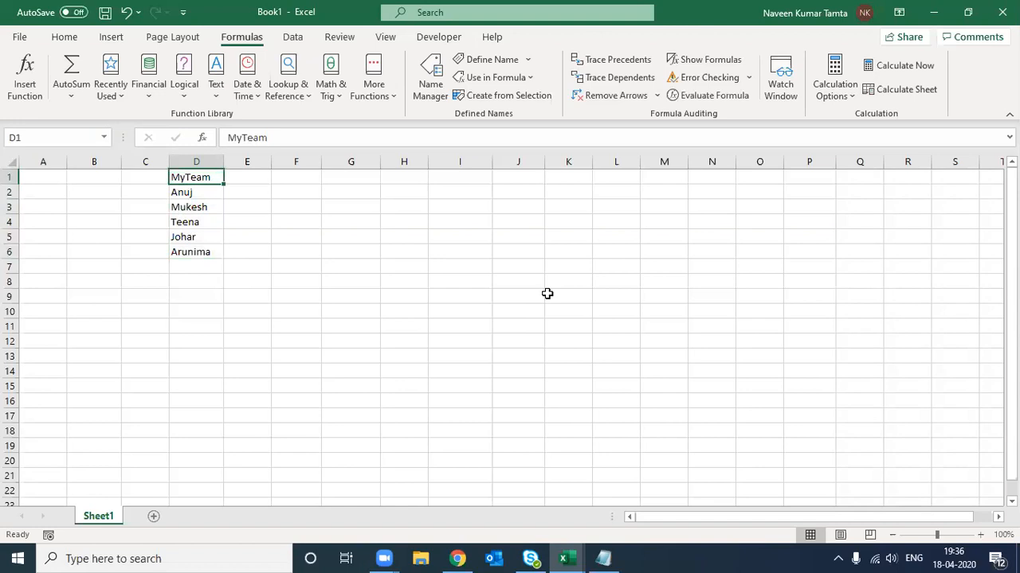
pyautogui.press('Down')
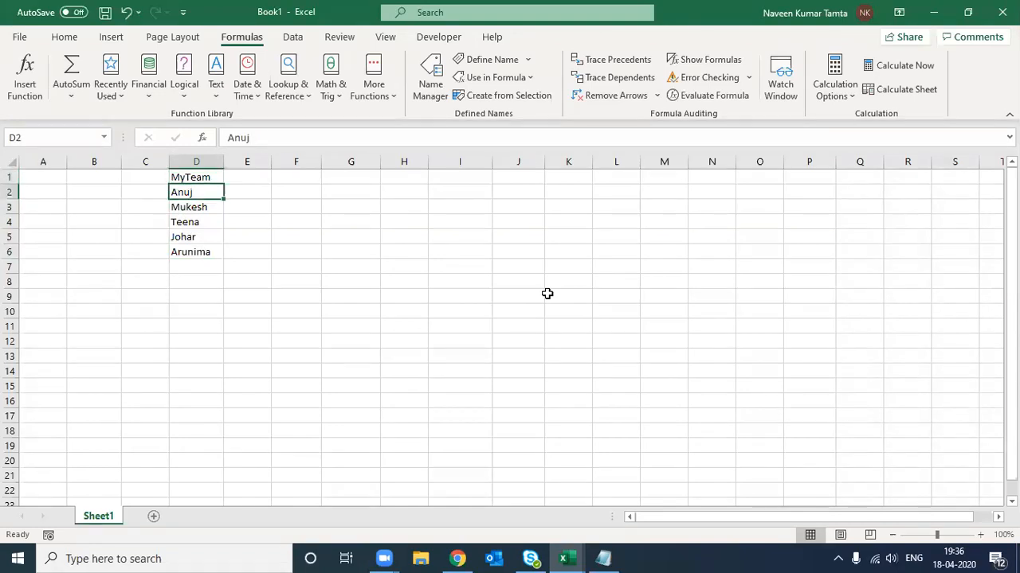
pyautogui.hotkey('shift', 'Down')
pyautogui.hotkey('shift', 'Down')
pyautogui.hotkey('shift', 'Down')
pyautogui.hotkey('shift', 'Down')
pyautogui.press('Up')
pyautogui.press('Down')
pyautogui.press('Down')
pyautogui.press('Down')
pyautogui.press('Down')
pyautogui.press('Down')
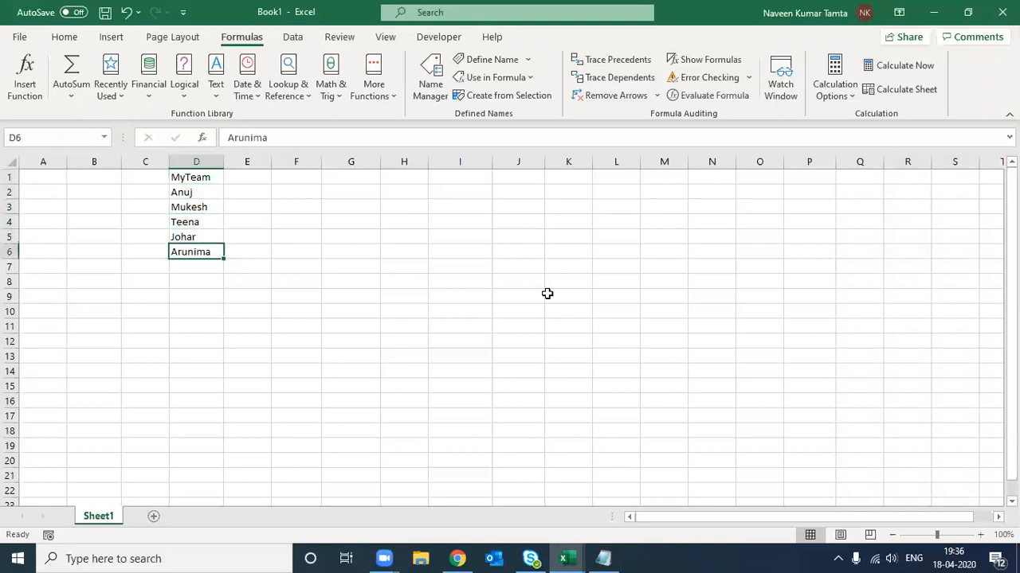
pyautogui.press('Up')
pyautogui.press('Up')
pyautogui.press('Up')
pyautogui.press('Up')
pyautogui.hotkey('shift', 'Down')
pyautogui.hotkey('shift', 'Down')
pyautogui.hotkey('shift', 'Down')
pyautogui.press('Up')
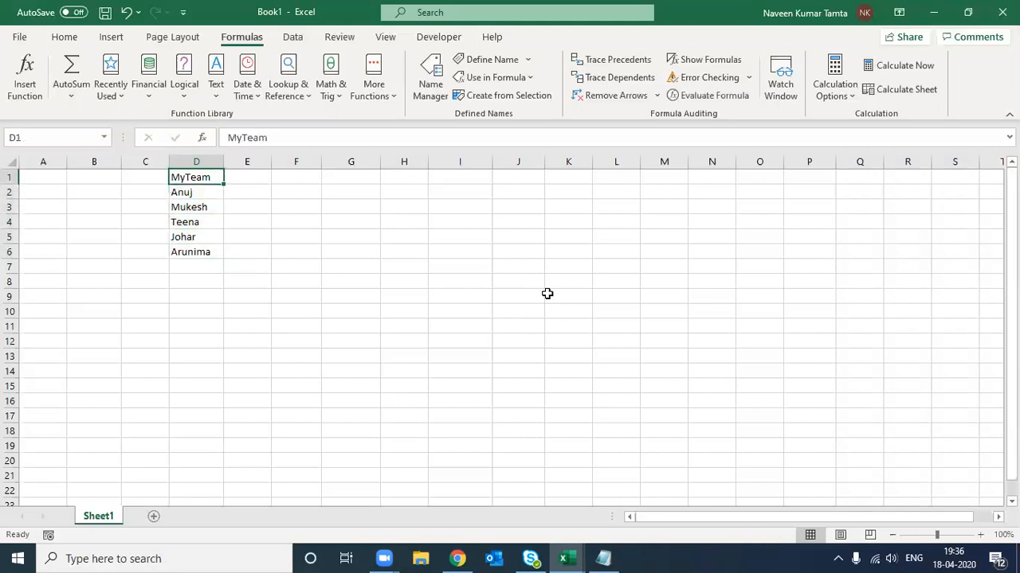
pyautogui.press('Down')
pyautogui.hotkey('ctrl', 'shift', 'Down')
pyautogui.press('Up')
pyautogui.hotkey('ctrl', 'shift', 'Down')
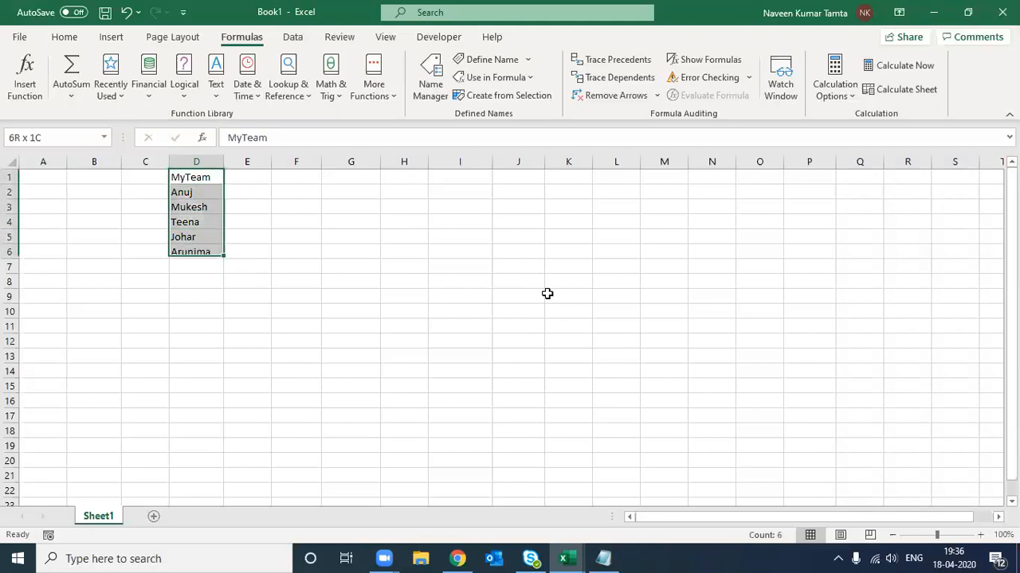
pyautogui.hotkey('ctrl', 'c')
pyautogui.press('Right')
pyautogui.press('Left')
pyautogui.press('Left')
pyautogui.press('Right')
pyautogui.press('Return')
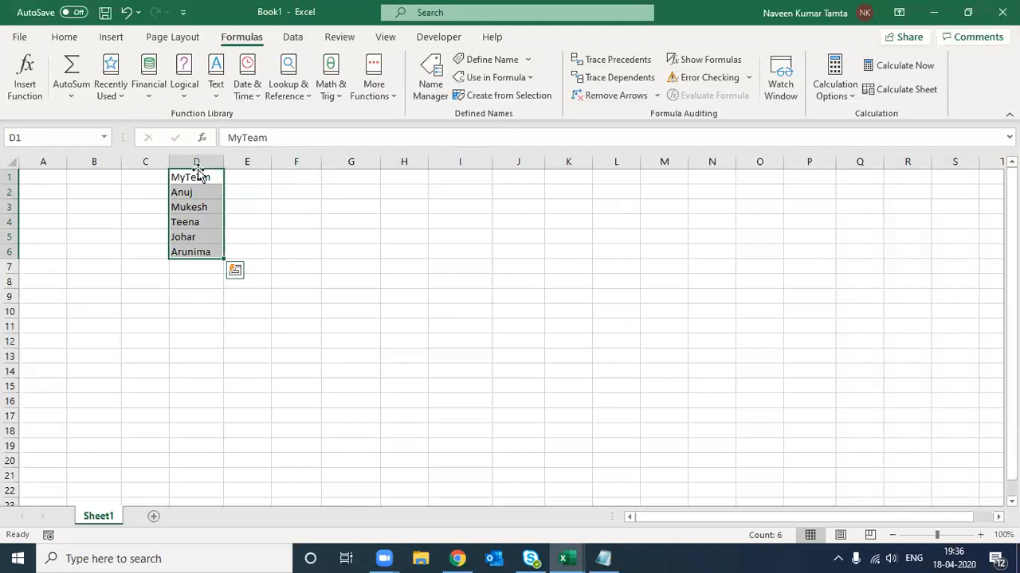
# - Label cell C1 'Static' and cell H1 'Dynamic'
pyautogui.press('Down')
pyautogui.press('Up')
pyautogui.press('Down')
pyautogui.press('Left')
pyautogui.press('Up')
pyautogui.write('Stat')
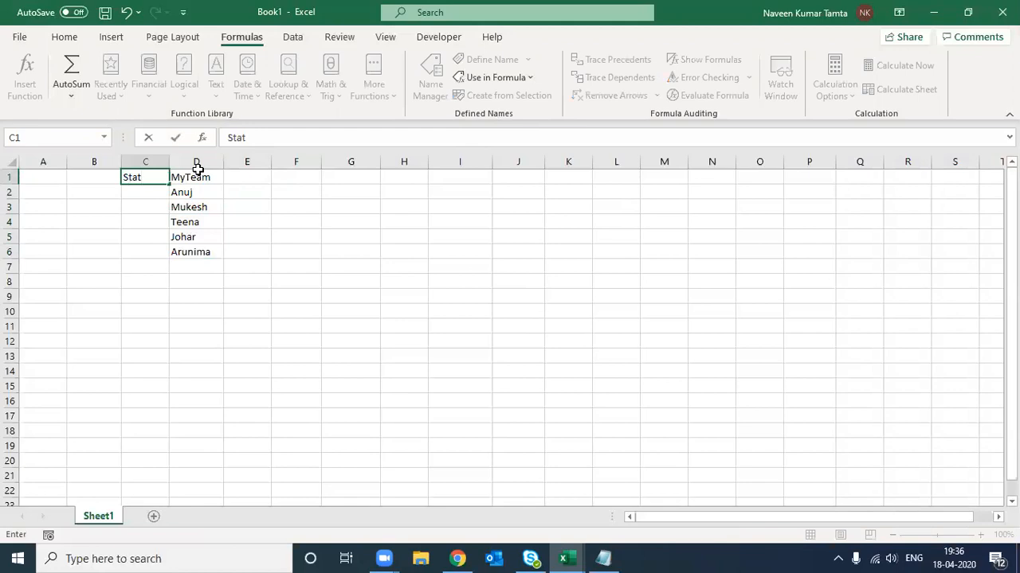
pyautogui.write('ic')
pyautogui.press('Tab')
pyautogui.hotkey('ctrl', 'shift', 'Down')
pyautogui.hotkey('ctrl', 'c')
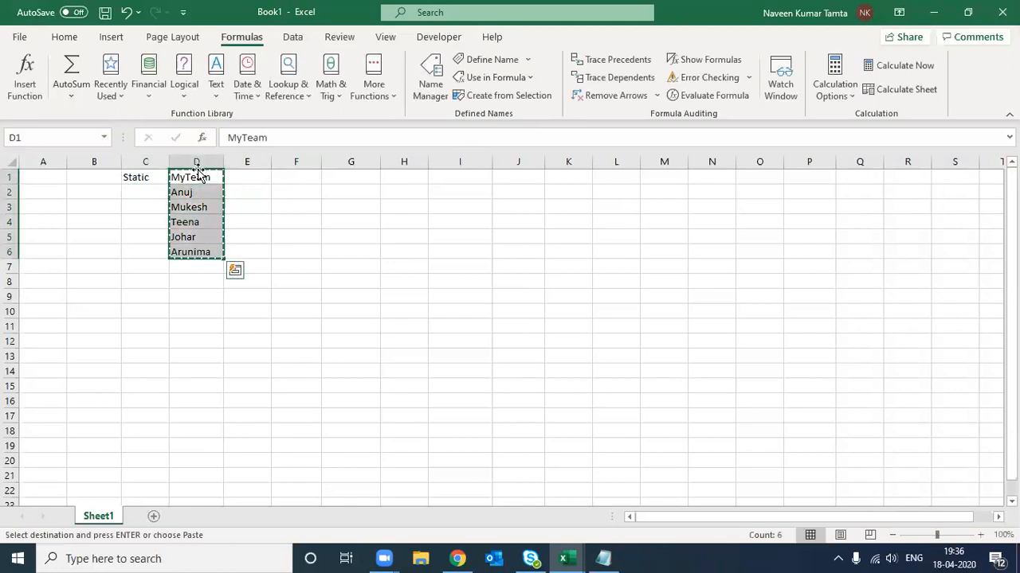
pyautogui.press('Right')
pyautogui.press('Right')
pyautogui.press('Right')
pyautogui.press('Right')
pyautogui.write('Dynamic')
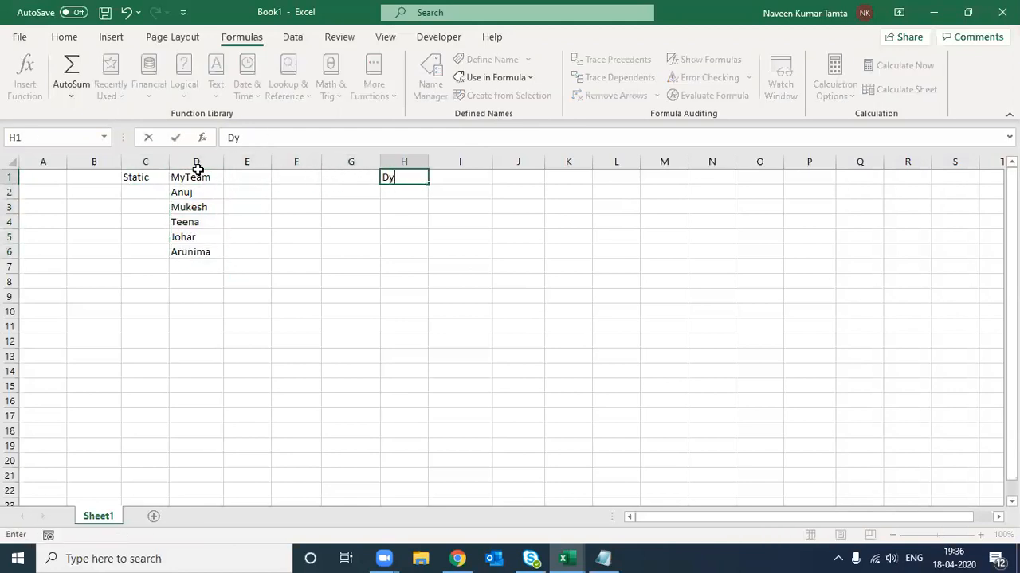
pyautogui.press('Return')
# - Select and copy the MyTeam list in column D, then cancel the pending copy
pyautogui.press('Up')
pyautogui.press('Left')
pyautogui.press('Left')
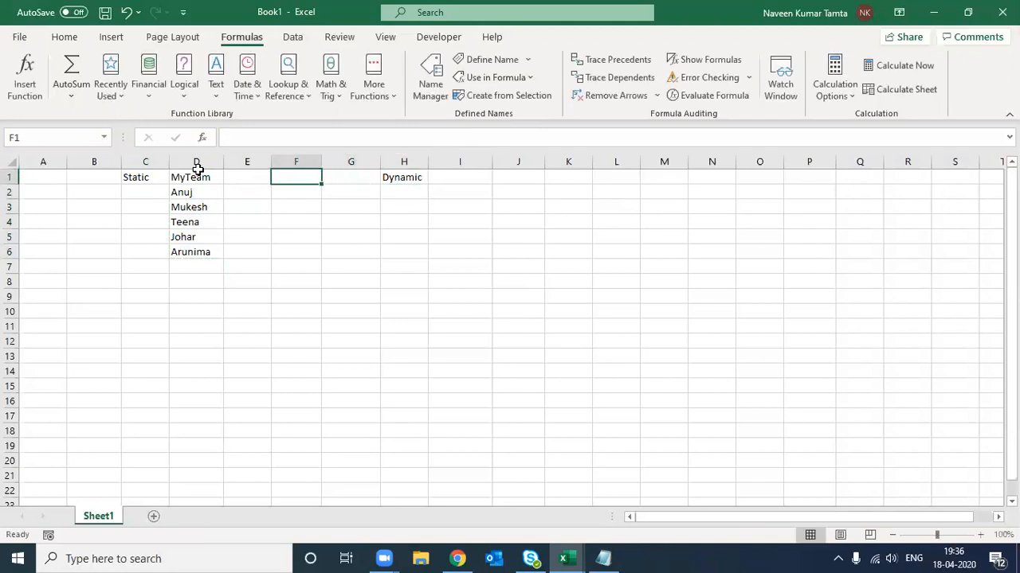
pyautogui.press('Left')
pyautogui.press('Left')
pyautogui.press('Down')
pyautogui.hotkey('shift', 'Up')
pyautogui.hotkey('ctrl', 'shift', 'Down')
pyautogui.hotkey('ctrl', 'c')
pyautogui.press('Right')
pyautogui.press('Up')
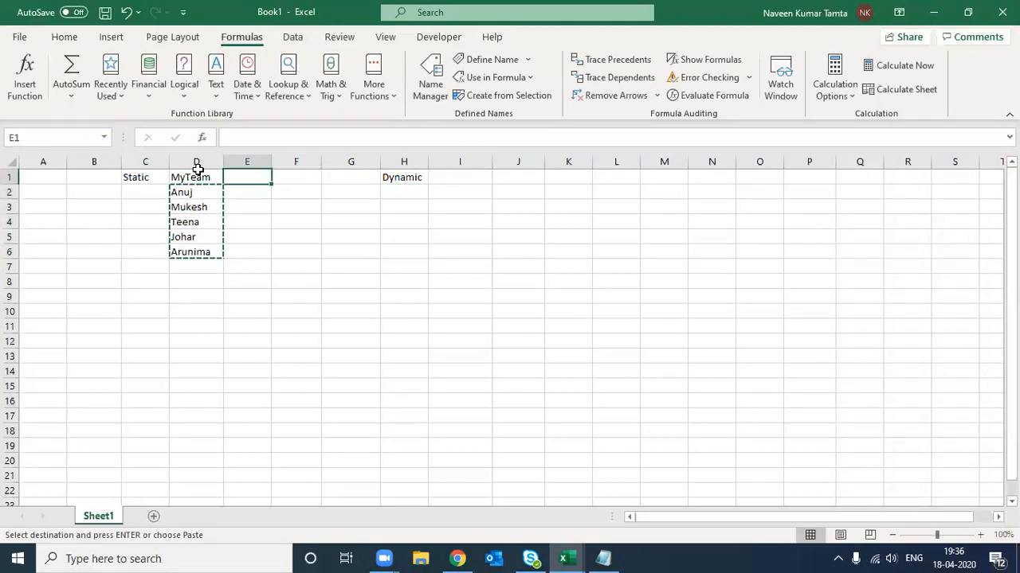
pyautogui.press('Left')
pyautogui.hotkey('ctrl', 'shift', 'Down')
pyautogui.hotkey('ctrl', 'c')
pyautogui.press('Escape')
# - Rename the D1 header to MyTeam1 and turn off its Wrap Text
pyautogui.click(198, 172)
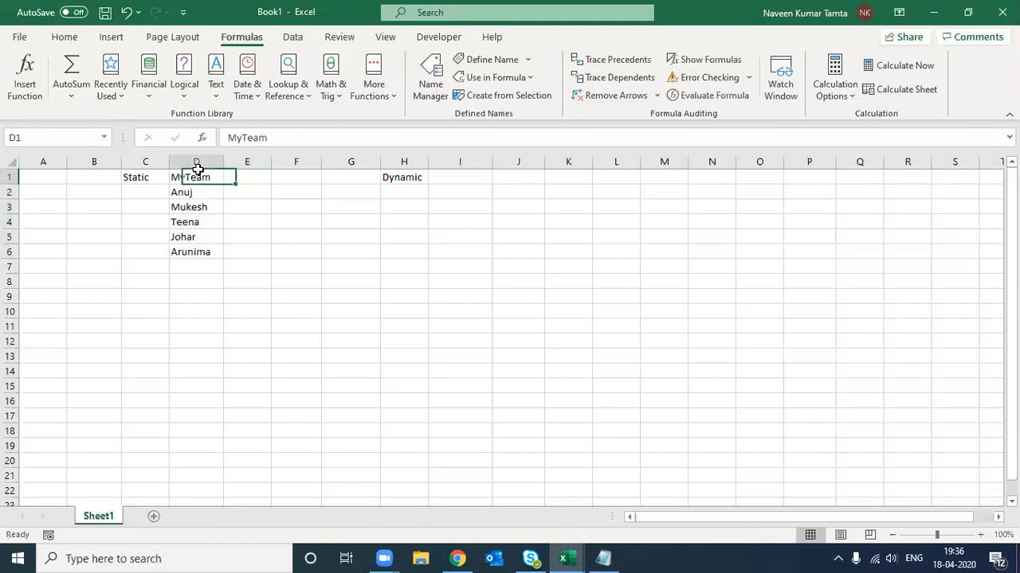
pyautogui.press('F2')
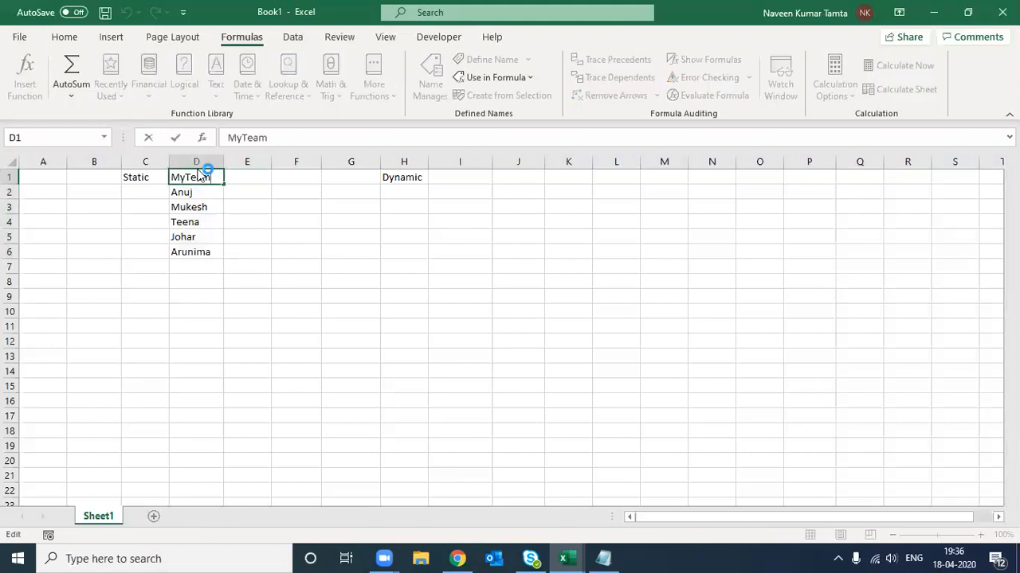
pyautogui.hotkey('alt', 'Return')
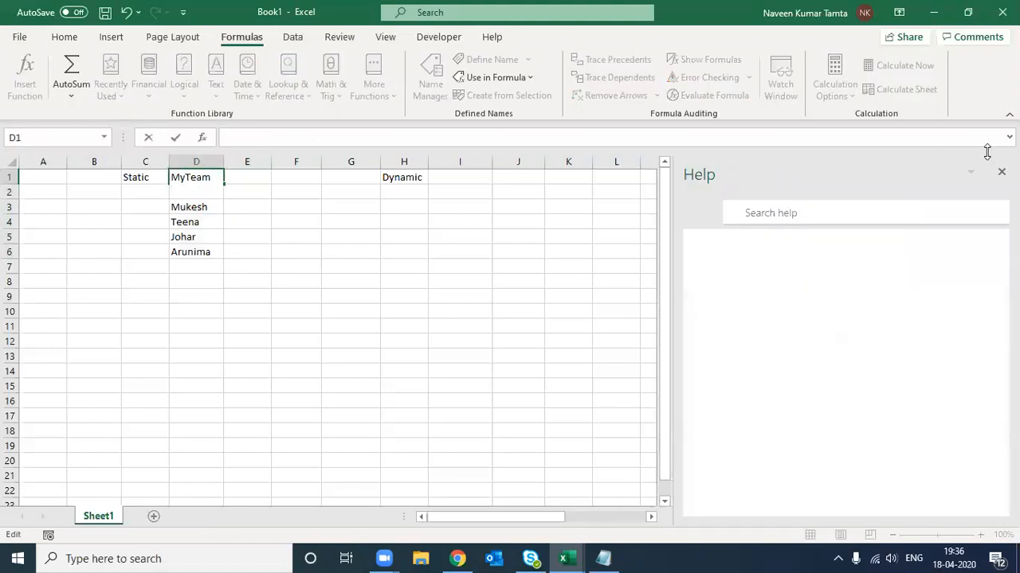
pyautogui.click(1002, 172)
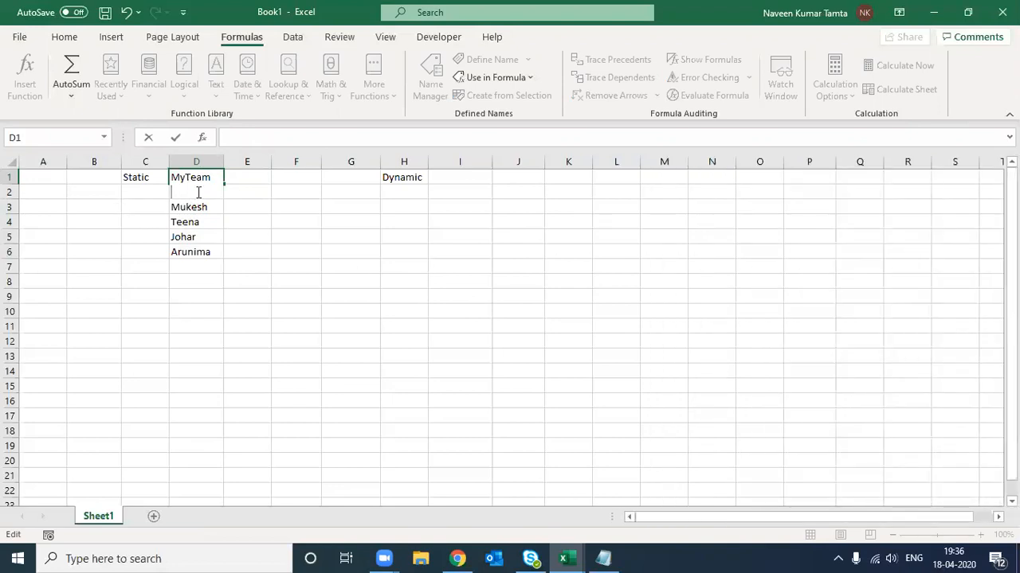
pyautogui.write('1')
pyautogui.hotkey('ctrl', 'Return')
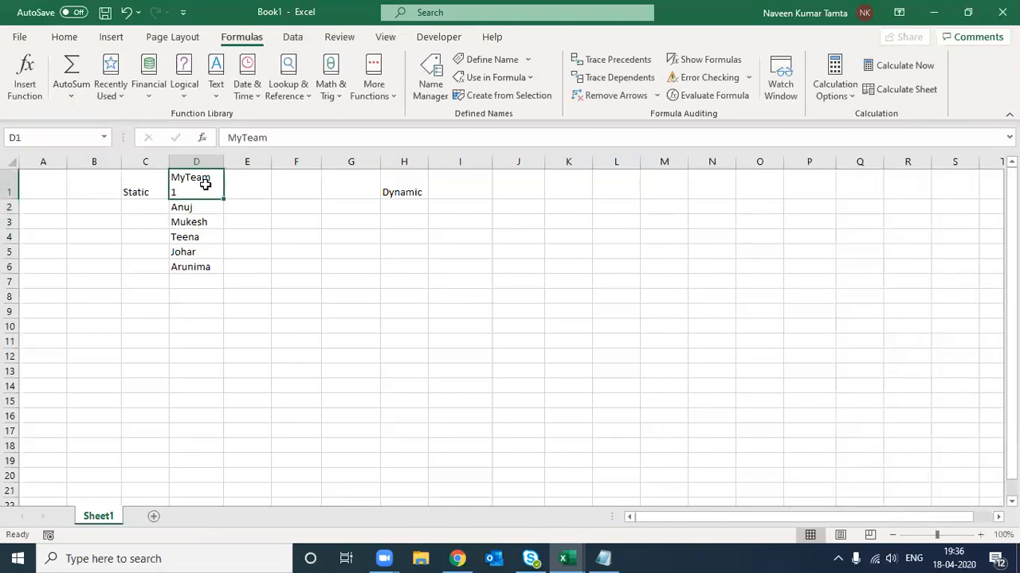
pyautogui.click(57, 35)
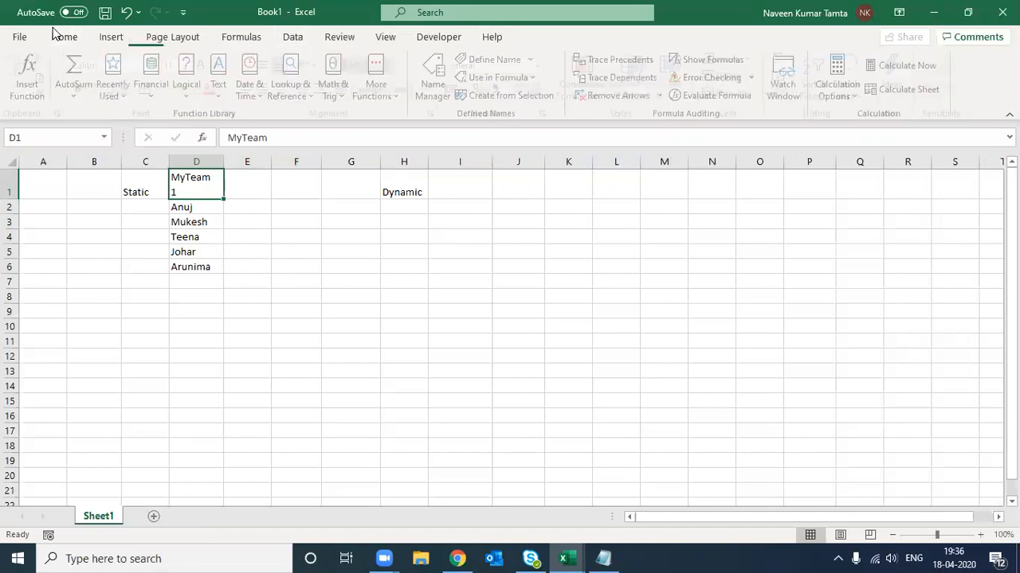
pyautogui.click(376, 65)
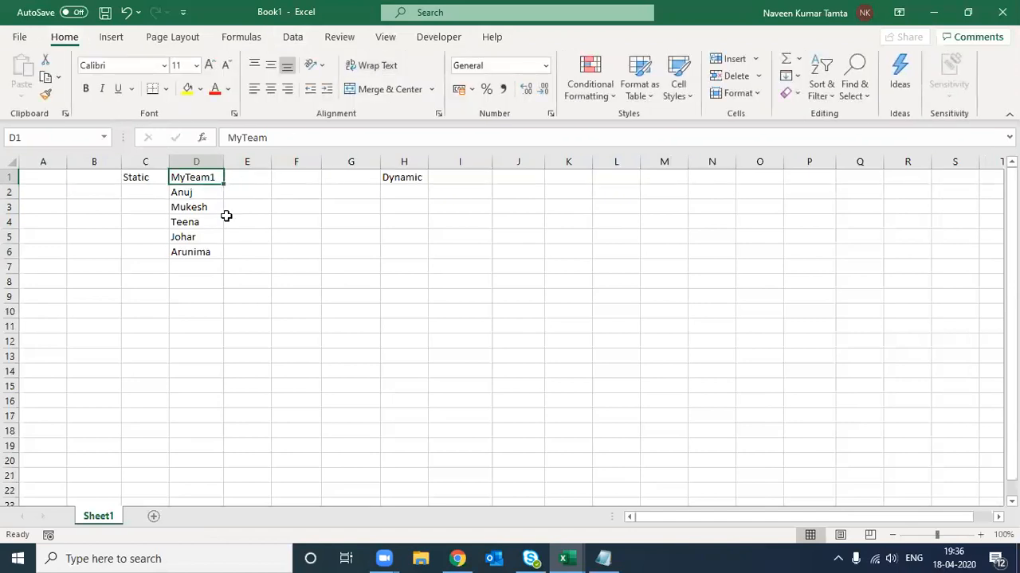
# - Copy the MyTeam1 list to column I, rename its header MyTeam2, and unwrap it
pyautogui.hotkey('shift', 'Down')
pyautogui.hotkey('shift', 'Down')
pyautogui.hotkey('shift', 'Down')
pyautogui.hotkey('shift', 'Down')
pyautogui.hotkey('shift', 'Down')
pyautogui.hotkey('ctrl', 'c')
pyautogui.press('Right')
pyautogui.press('Right')
pyautogui.press('Right')
pyautogui.press('Right')
pyautogui.press('Right')
pyautogui.press('Return')
pyautogui.press('F2')
pyautogui.press('BackSpace')
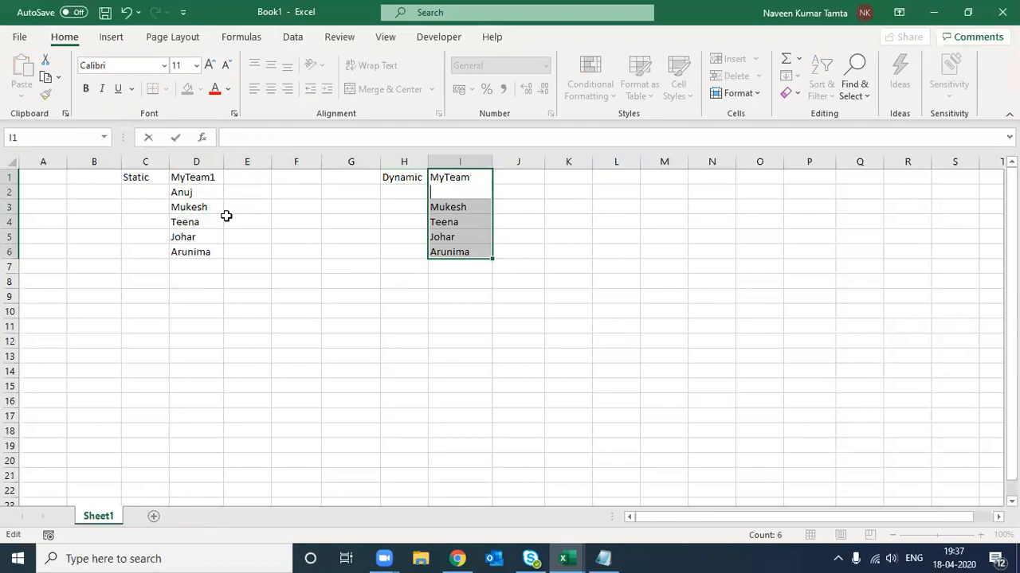
pyautogui.write('2')
pyautogui.press('Return')
pyautogui.hotkey('shift', 'Return')
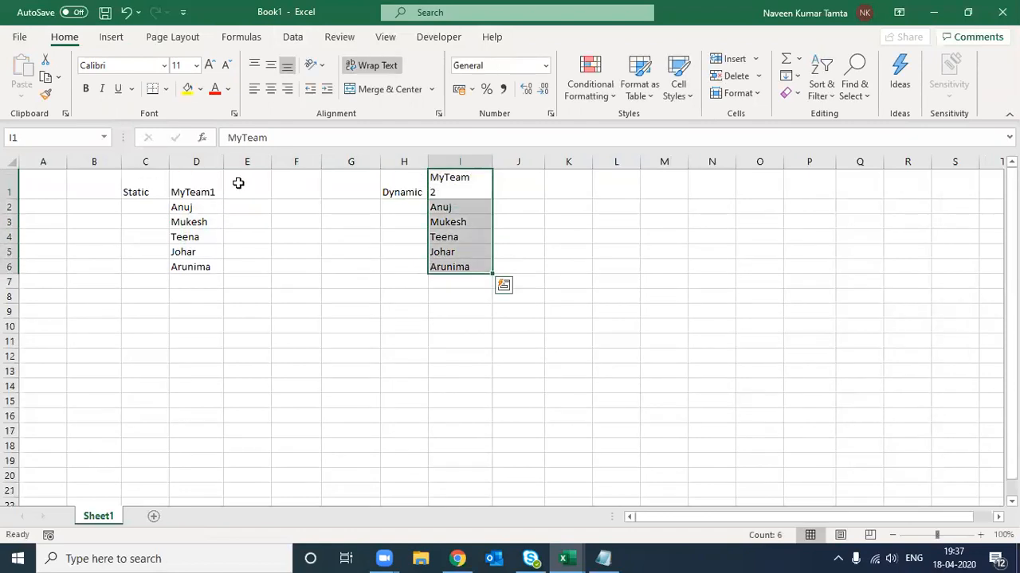
pyautogui.press('Down')
pyautogui.press('Up')
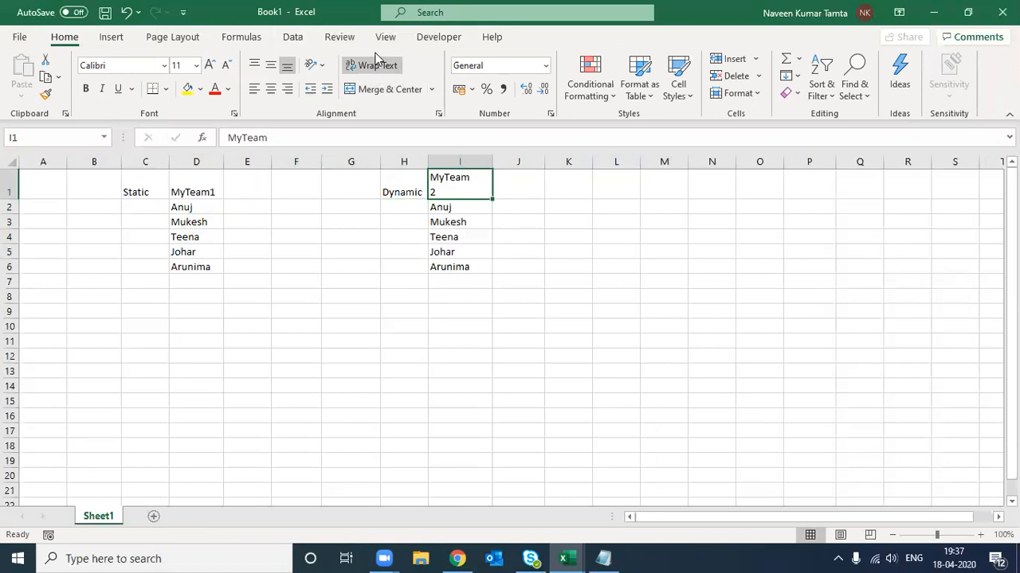
pyautogui.click(377, 66)
# - Fill the Dynamic (H1) and Static (C1) labels yellow, then select both team lists
pyautogui.press('Left')
pyautogui.press('Left')
pyautogui.press('Left')
pyautogui.press('Right')
pyautogui.press('Right')
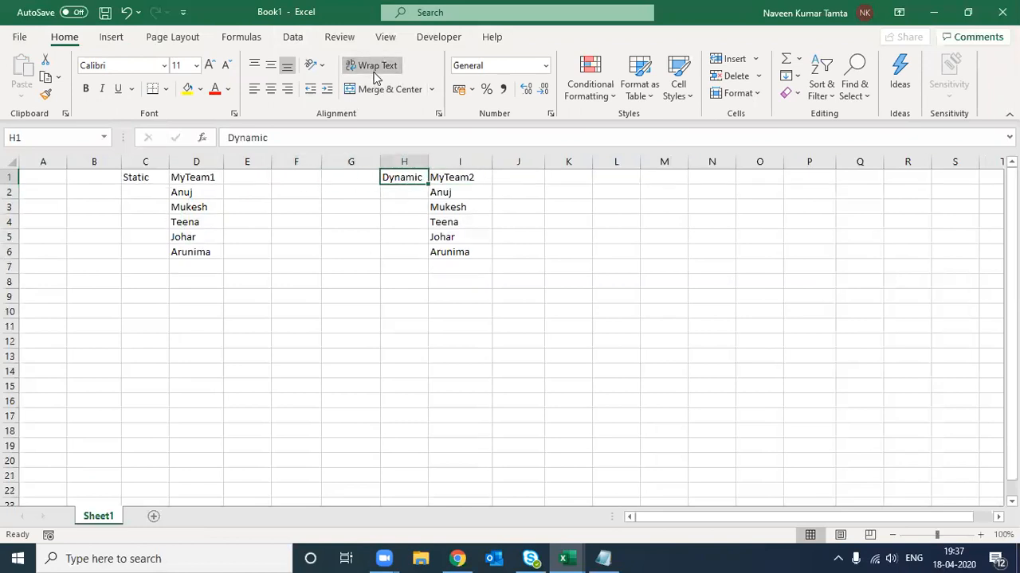
pyautogui.click(188, 89)
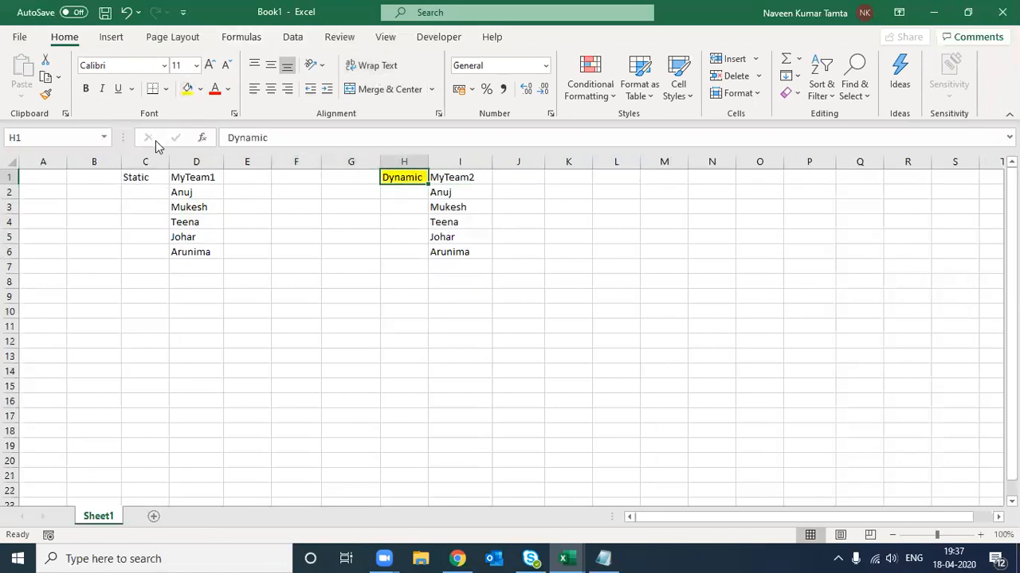
pyautogui.click(137, 177)
pyautogui.click(188, 88)
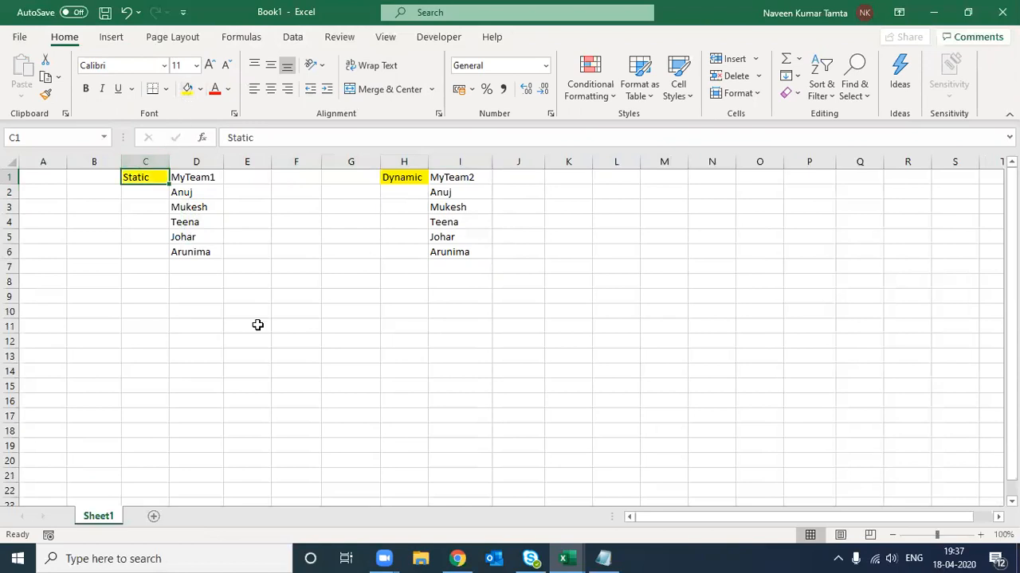
pyautogui.click(404, 176)
pyautogui.moveTo(434, 177); pyautogui.dragTo(446, 252)
pyautogui.moveTo(178, 182); pyautogui.dragTo(200, 252)
# - In the VBA editor, remove the old UserForm1 without exporting and insert a blank UserForm
pyautogui.click(439, 37)
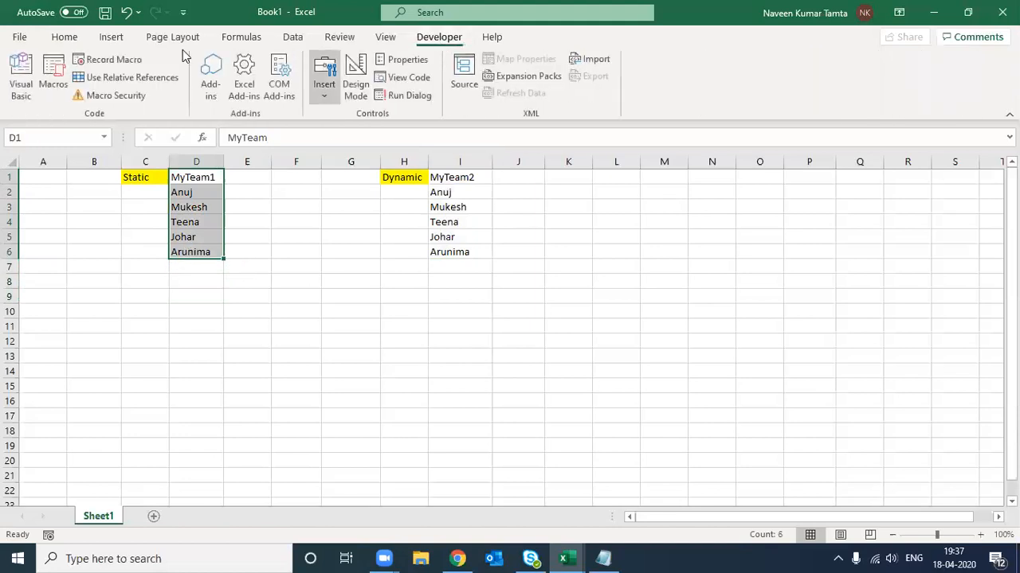
pyautogui.click(21, 76)
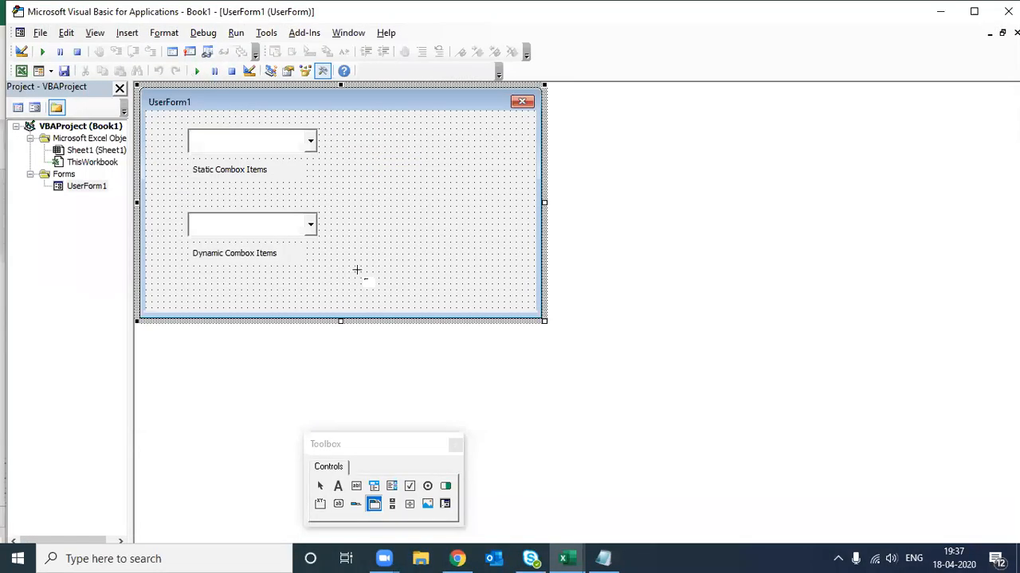
pyautogui.rightClick(89, 190)
pyautogui.click(179, 317)
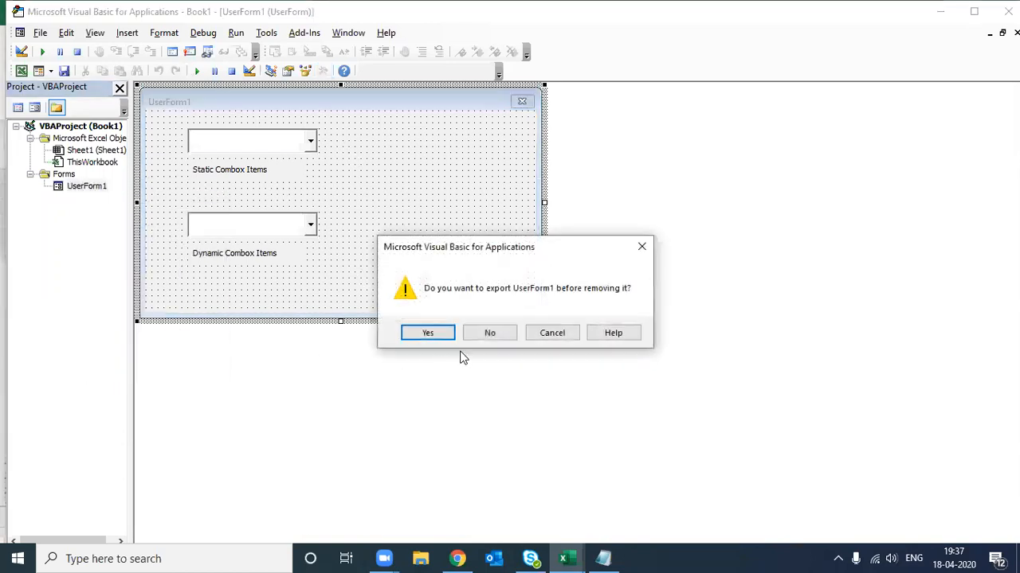
pyautogui.click(490, 334)
pyautogui.click(113, 36)
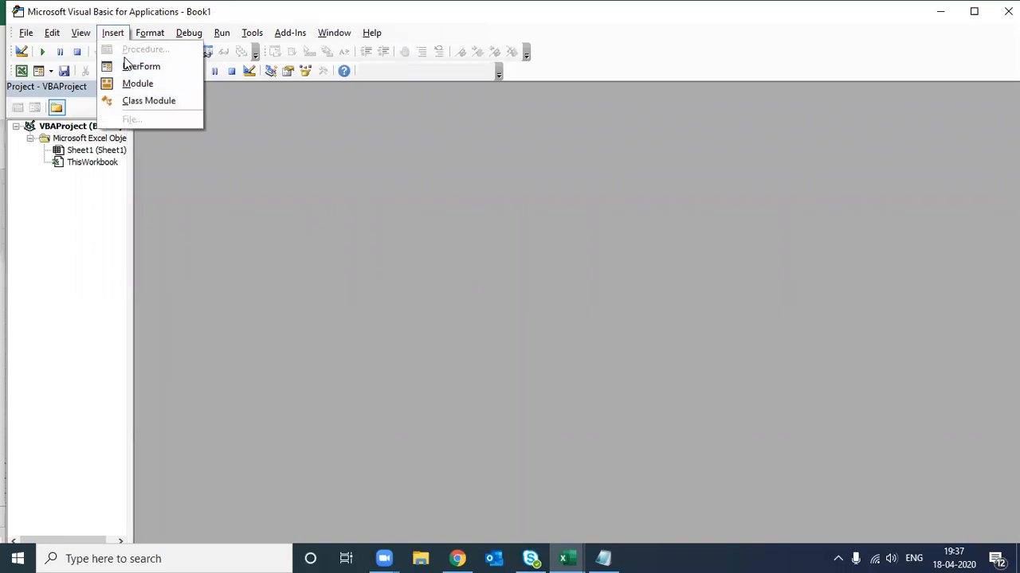
pyautogui.click(127, 70)
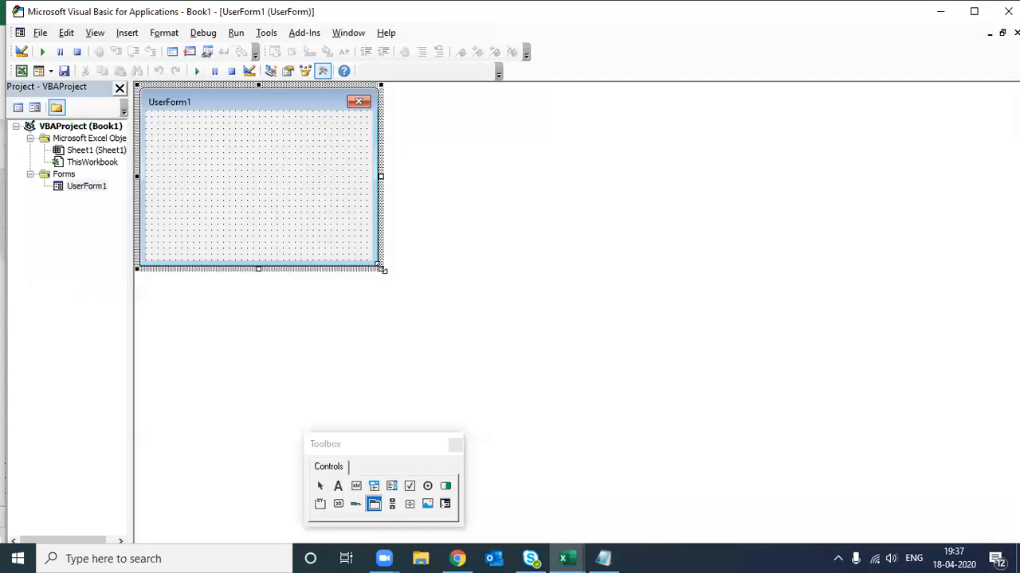
# - Enlarge the form and add a combo box with a label captioned 'Static Combobox'
pyautogui.moveTo(381, 268); pyautogui.dragTo(636, 358)
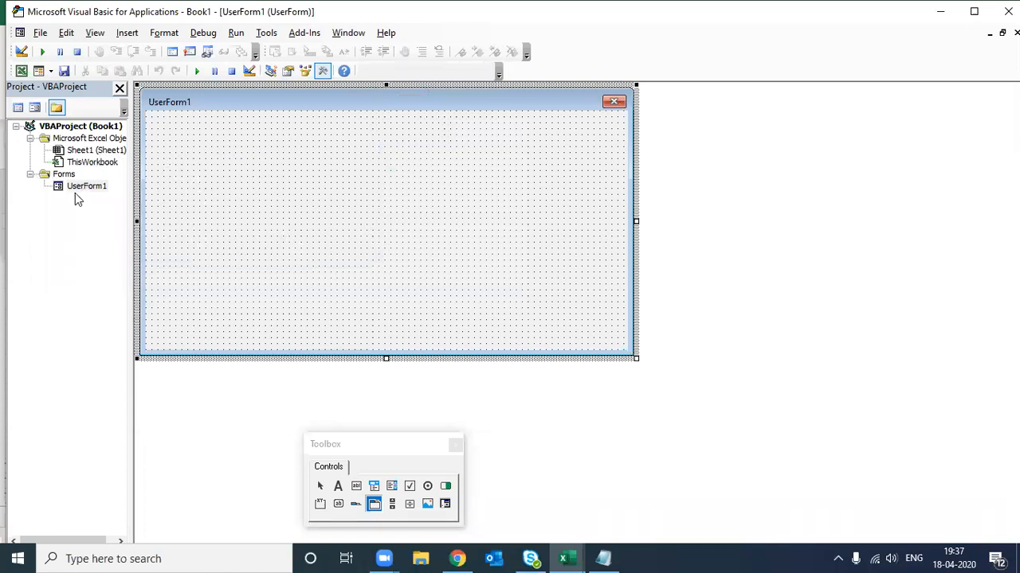
pyautogui.click(373, 486)
pyautogui.moveTo(176, 135); pyautogui.dragTo(375, 172)
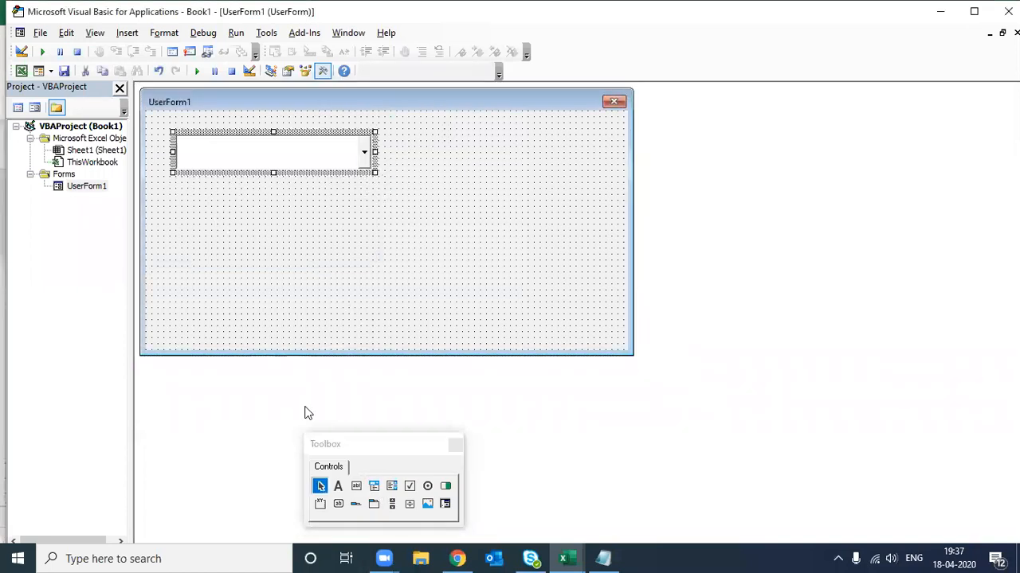
pyautogui.click(340, 487)
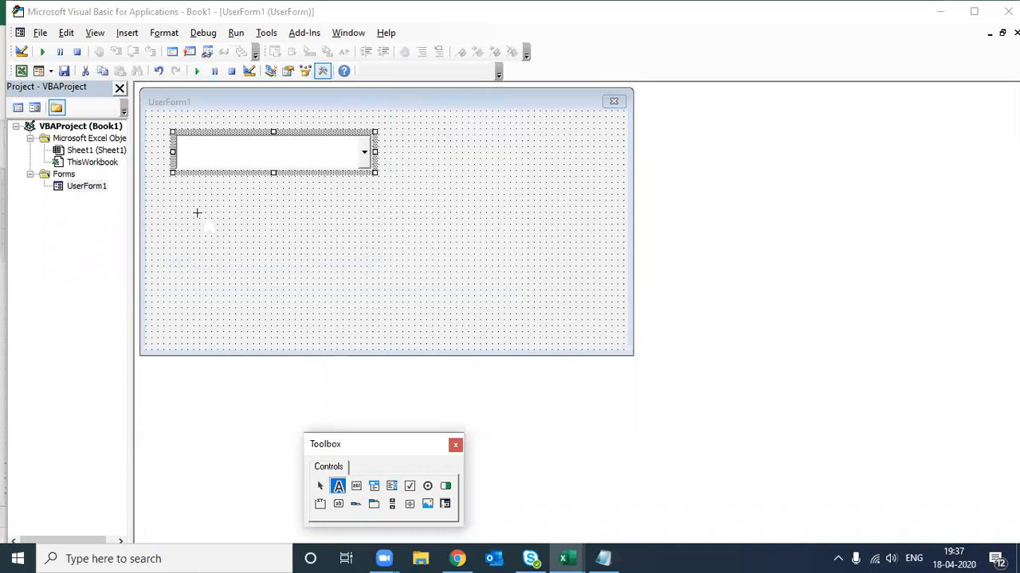
pyautogui.click(356, 488)
pyautogui.click(340, 494)
pyautogui.moveTo(188, 183); pyautogui.dragTo(367, 210)
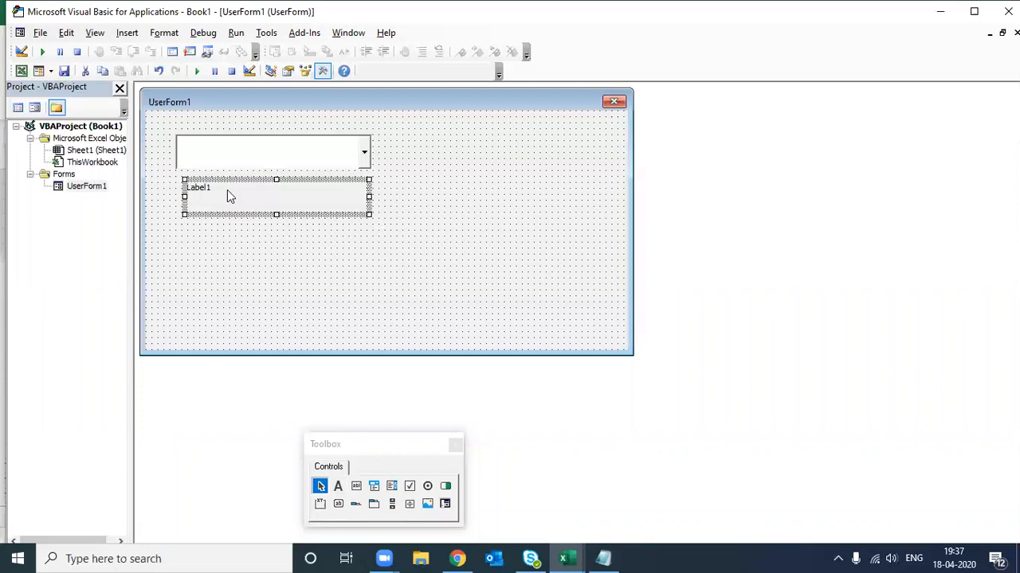
pyautogui.doubleClick(227, 191)
pyautogui.write('Static')
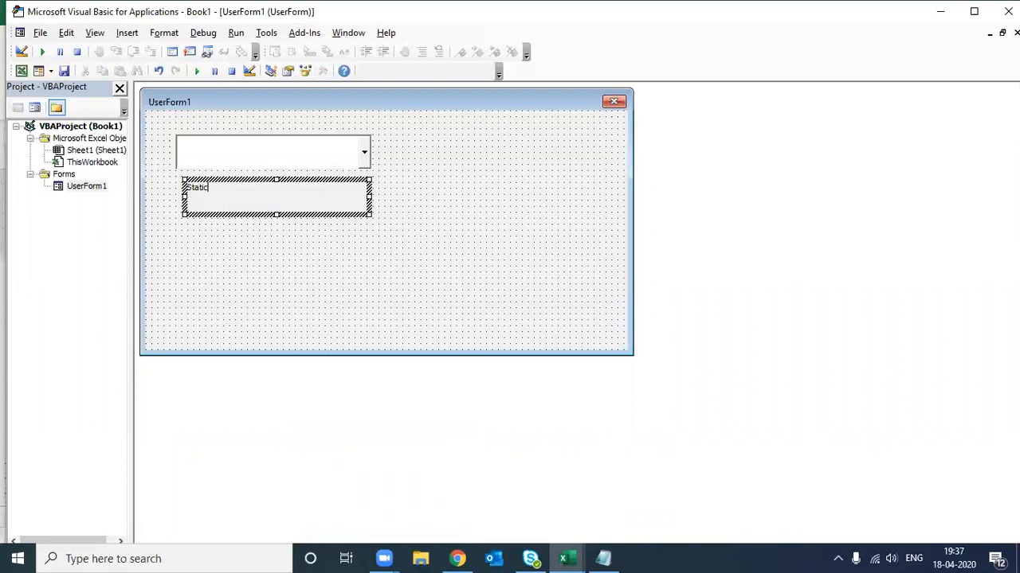
pyautogui.write(' Combop')
pyautogui.write('box')
pyautogui.click(431, 211)
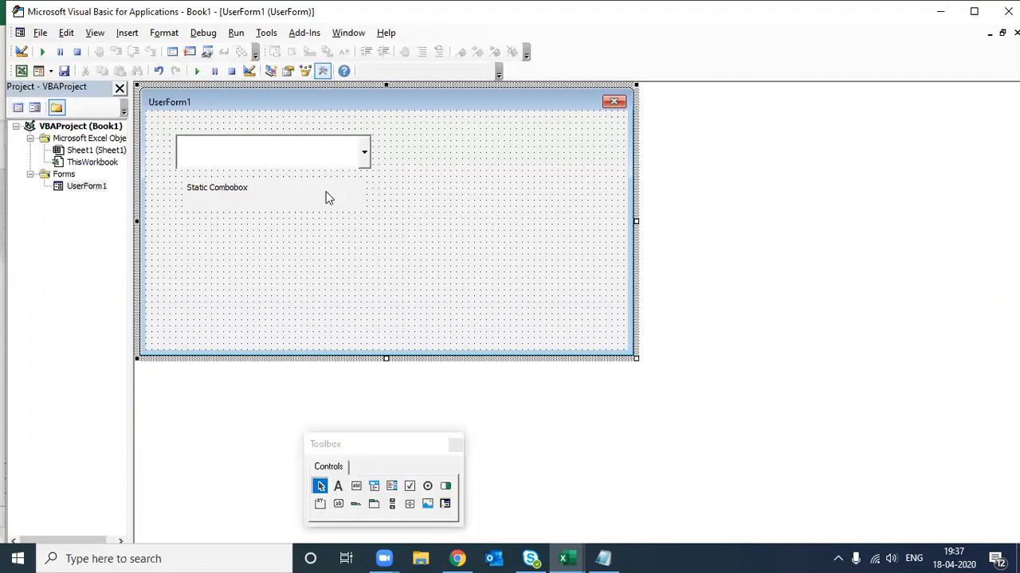
# - Paste a copy of the combo box and label lower down, relabelled 'Dynamic Combobox'
pyautogui.moveTo(382, 216); pyautogui.dragTo(174, 141)
pyautogui.click(257, 271)
pyautogui.hotkey('ctrl', 'v')
pyautogui.moveTo(448, 191); pyautogui.dragTo(329, 231)
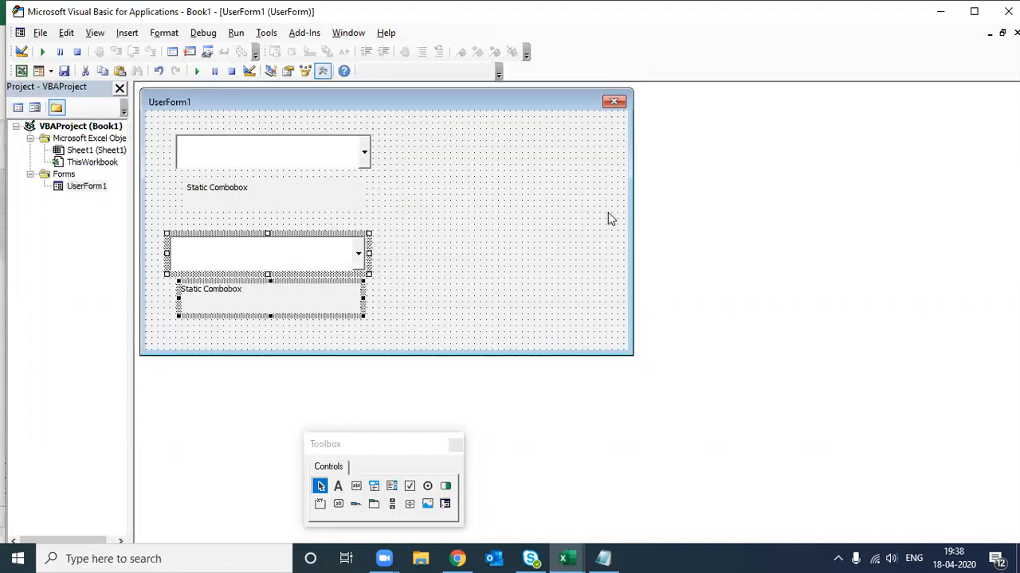
pyautogui.click(460, 245)
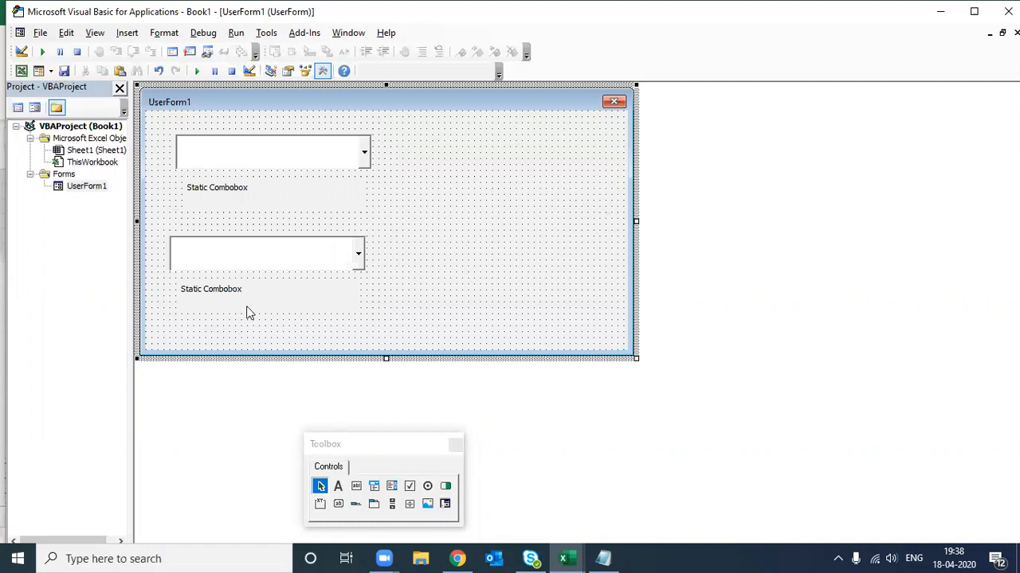
pyautogui.click(212, 301)
pyautogui.click(213, 296)
pyautogui.press('Home')
pyautogui.hotkey('ctrl', 'shift', 'Right')
pyautogui.write('Dynamic')
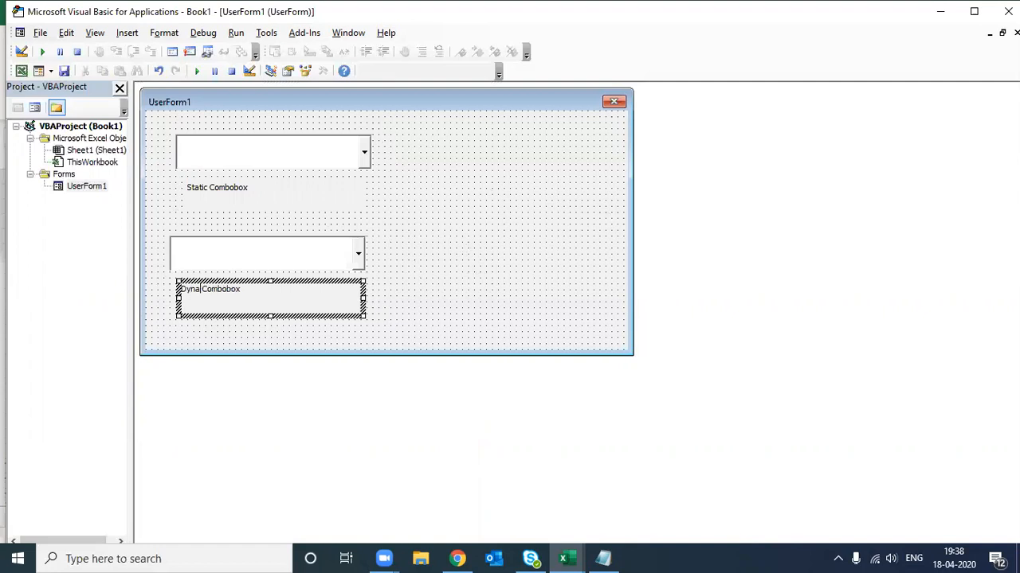
pyautogui.press('BackSpace')
pyautogui.press('BackSpace')
pyautogui.write('mic')
pyautogui.click(479, 264)
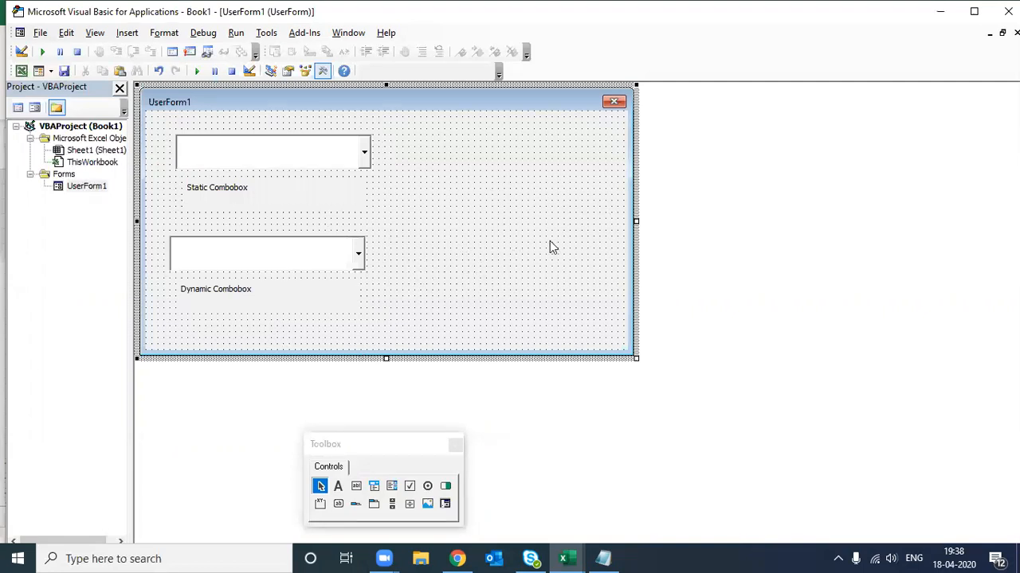
# - Make the form narrower and nudge the Dynamic combo box pair upward
pyautogui.moveTo(635, 222); pyautogui.dragTo(446, 223)
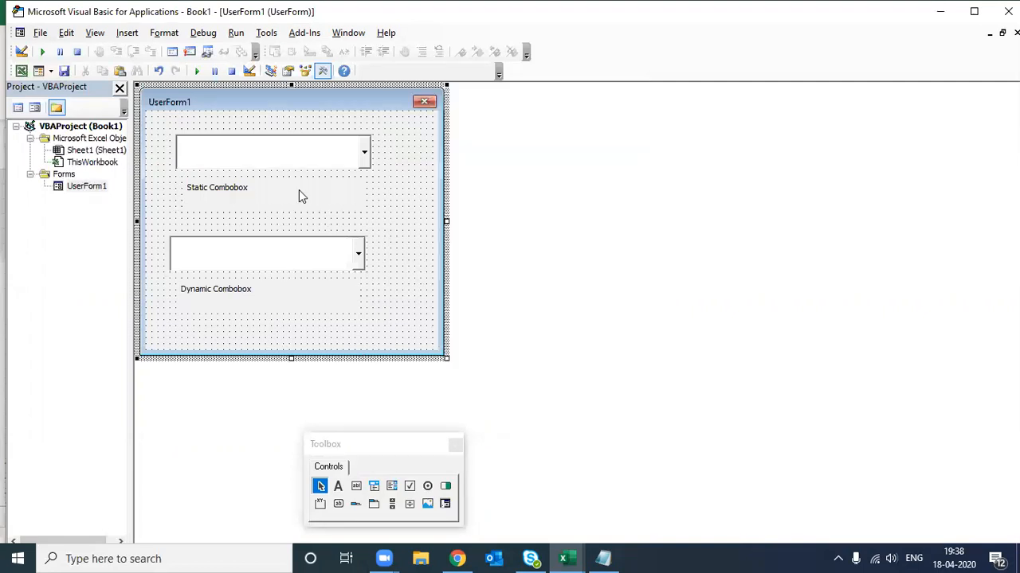
pyautogui.click(215, 145)
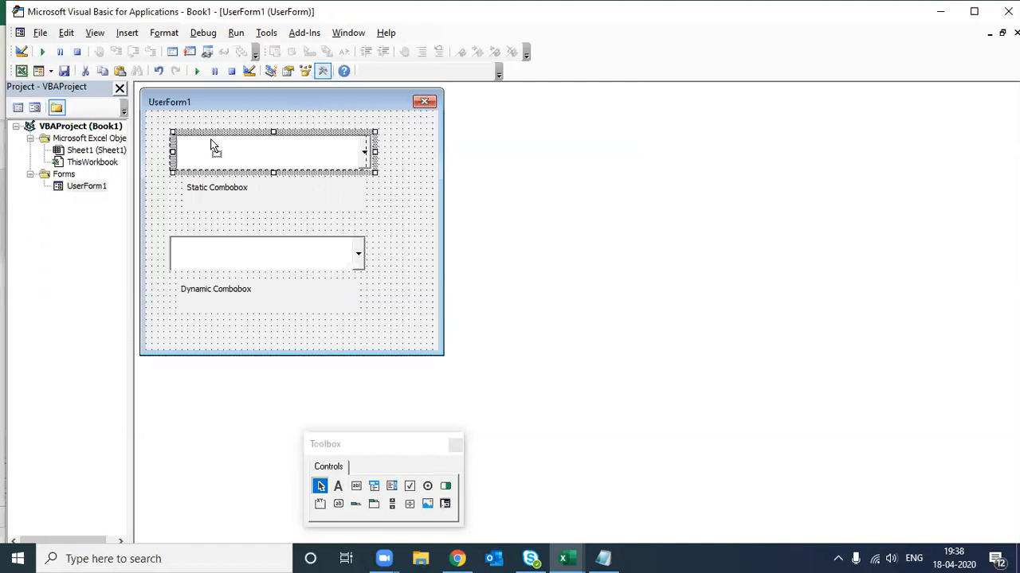
pyautogui.moveTo(366, 327); pyautogui.dragTo(186, 220)
pyautogui.click(406, 205)
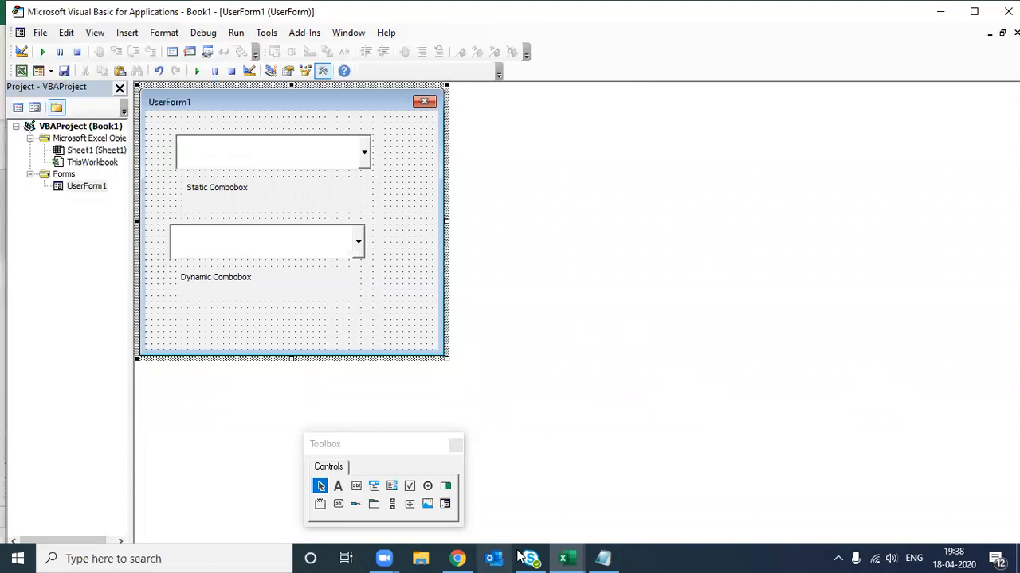
# - Back in Excel, join the MyTeam1 and MyTeam2 headers each onto a single line
pyautogui.click(563, 557)
pyautogui.click(555, 532)
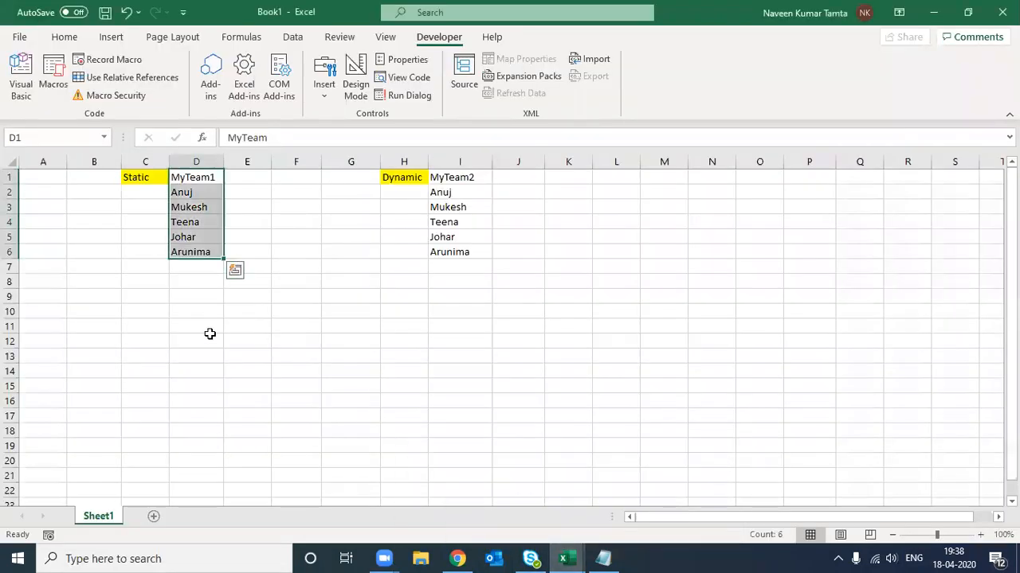
pyautogui.click(120, 180)
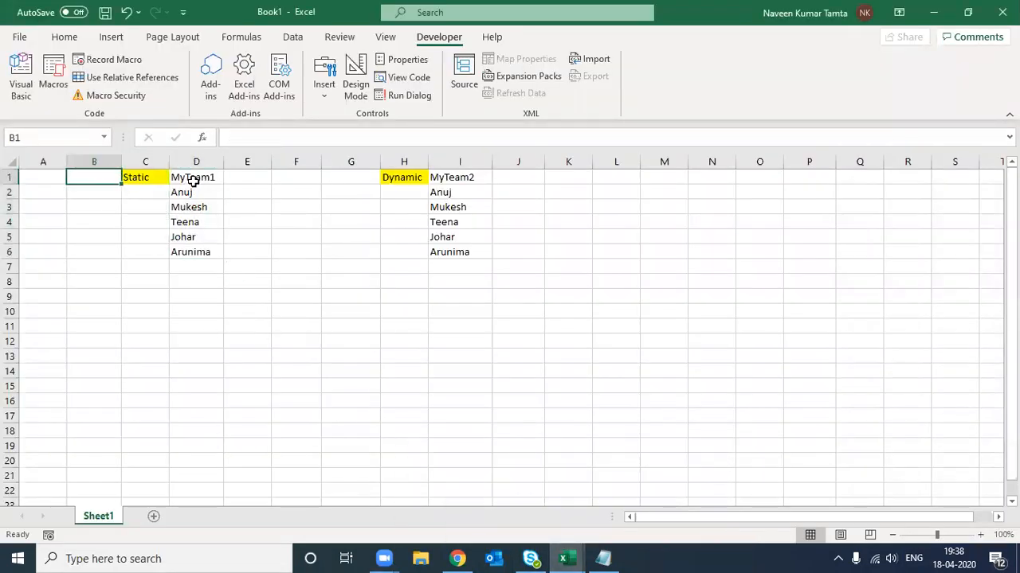
pyautogui.click(194, 177)
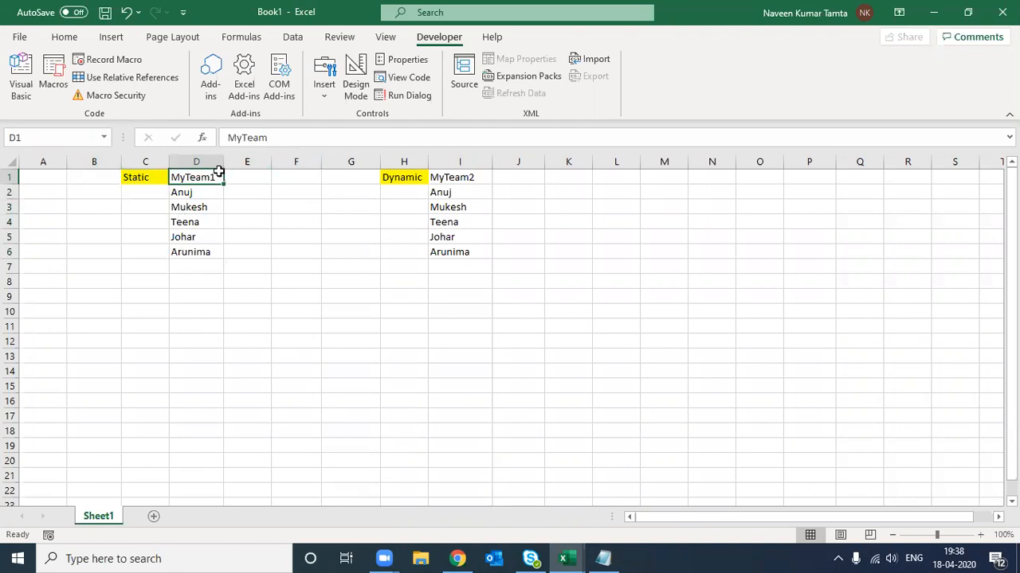
pyautogui.write('1')
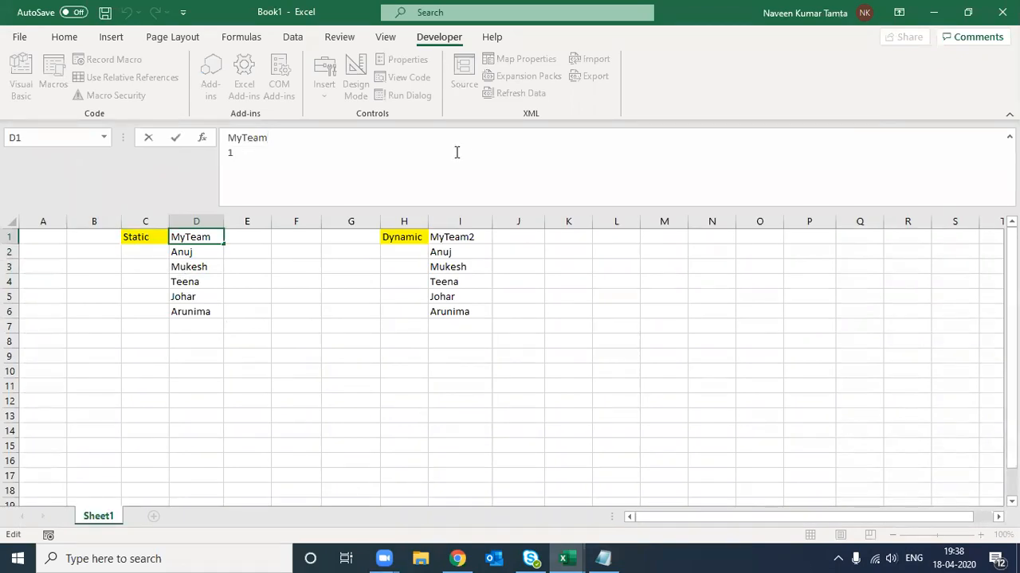
pyautogui.press('Delete')
pyautogui.press('Return')
pyautogui.press('Up')
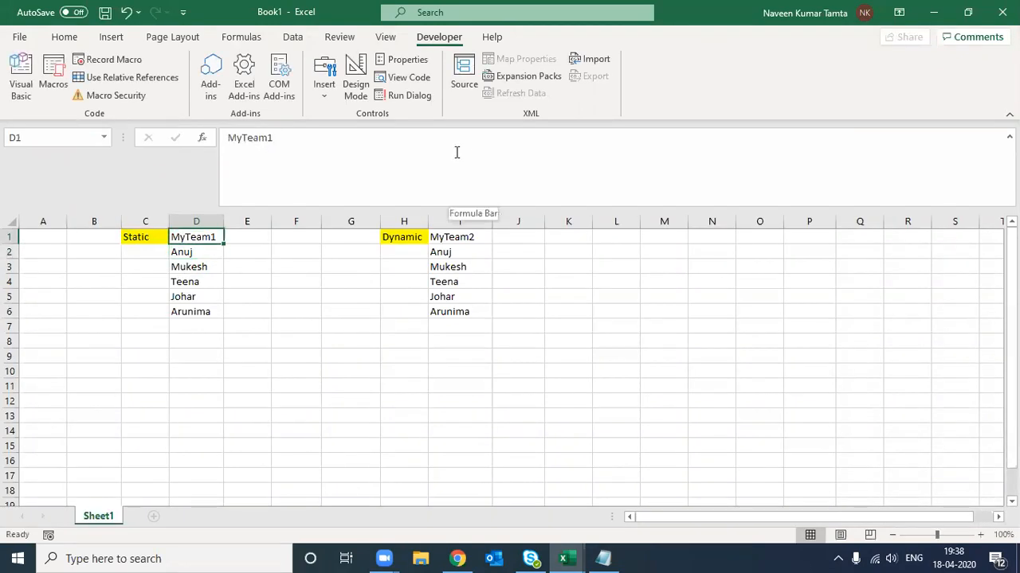
pyautogui.press('Right')
pyautogui.press('Right')
pyautogui.press('Right')
pyautogui.press('Right')
pyautogui.press('Right')
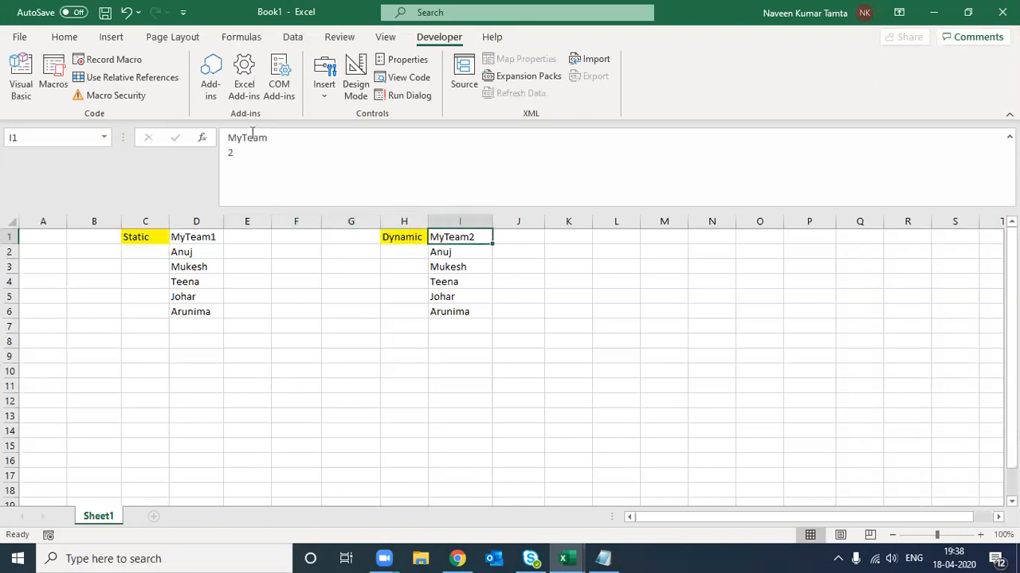
pyautogui.click(231, 154)
pyautogui.press('BackSpace')
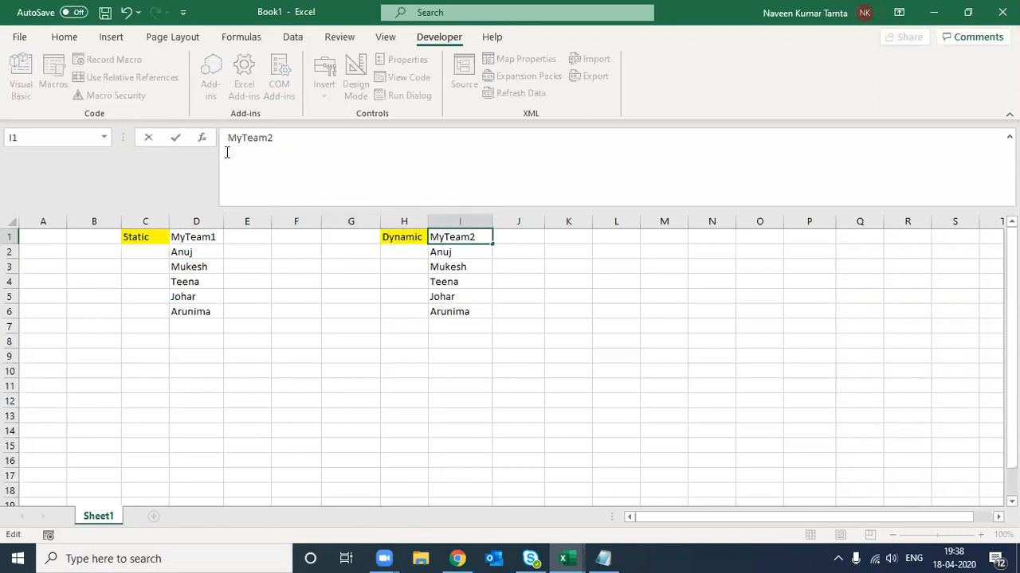
pyautogui.press('Return')
pyautogui.press('Up')
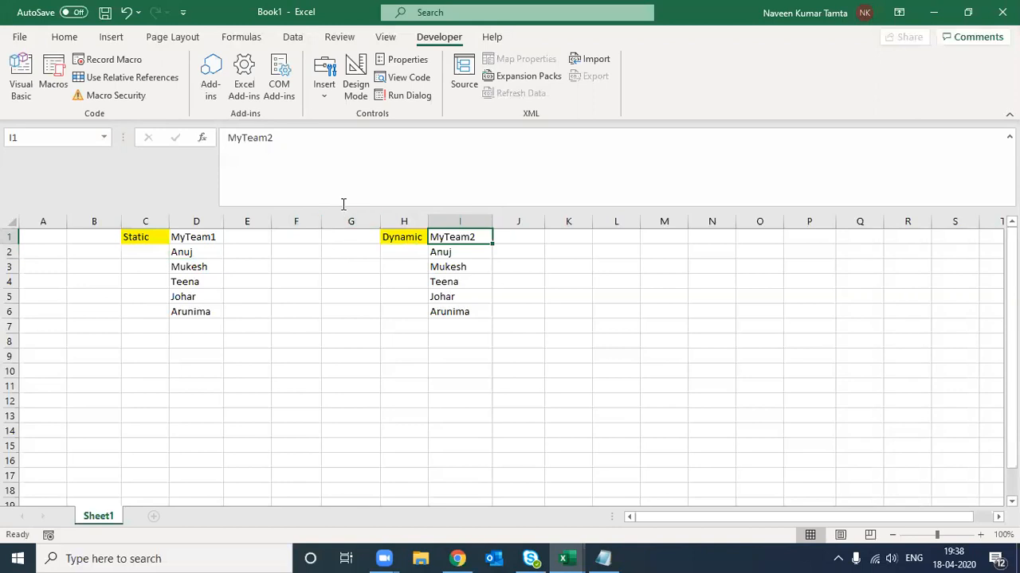
pyautogui.moveTo(342, 208); pyautogui.dragTo(342, 150)
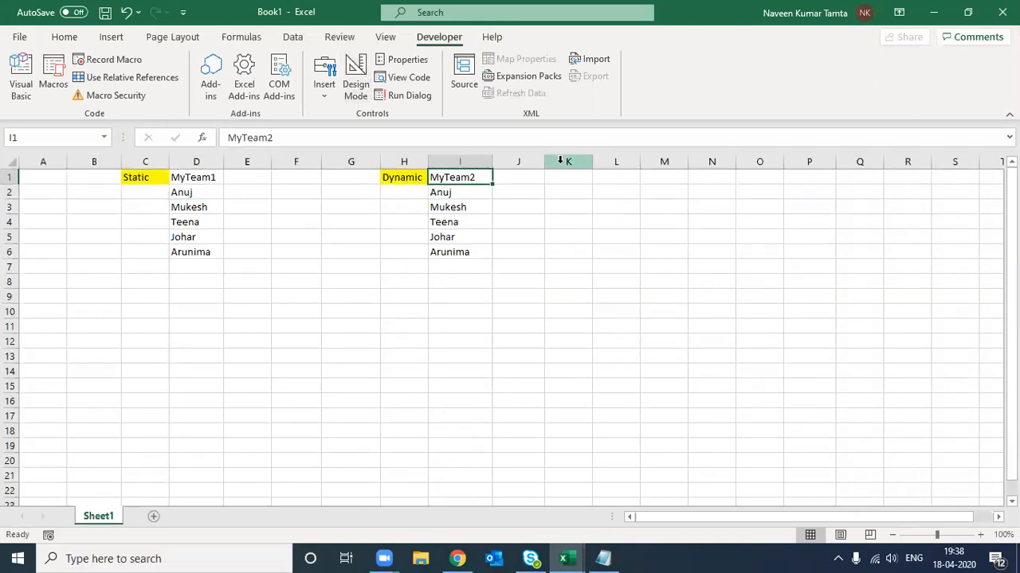
# - Name the range D2:D6 MyTeam1 via the Name Box, copying the header text
pyautogui.hotkey('ctrl', 'Left')
pyautogui.hotkey('ctrl', 'Left')
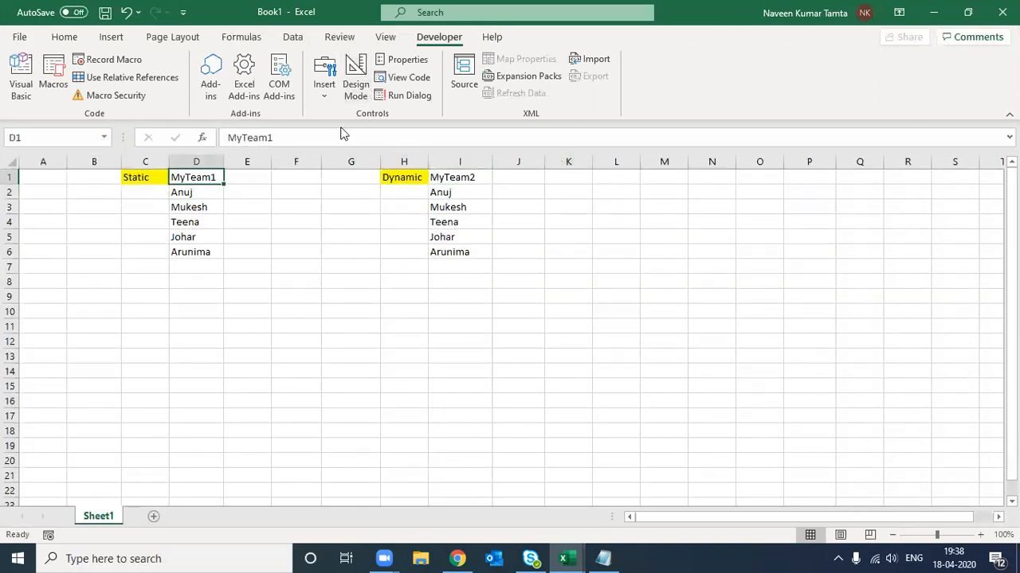
pyautogui.moveTo(287, 137); pyautogui.dragTo(82, 141)
pyautogui.hotkey('ctrl', 'c')
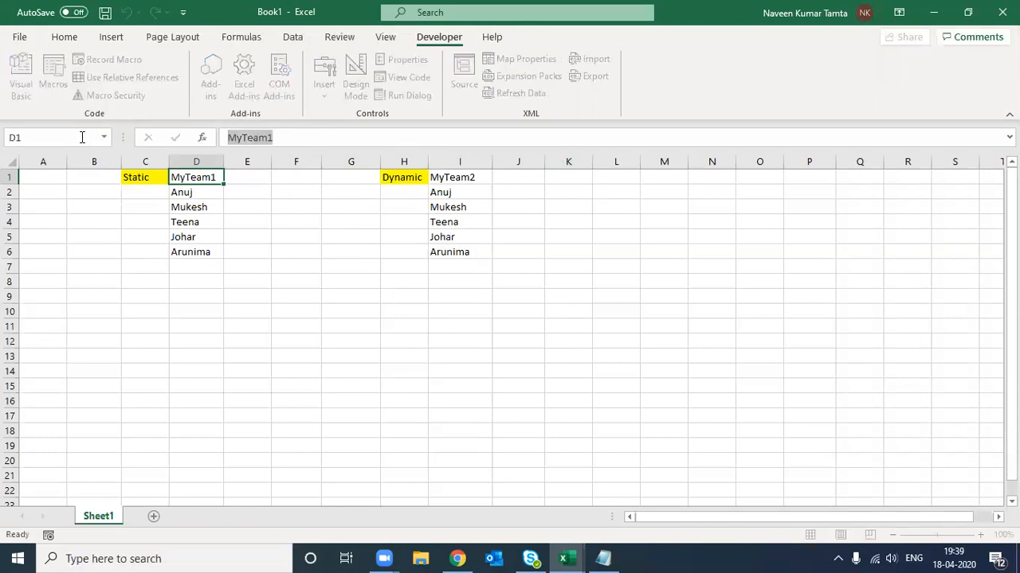
pyautogui.press('Escape')
pyautogui.moveTo(207, 192); pyautogui.dragTo(217, 254)
pyautogui.click(36, 141)
pyautogui.hotkey('ctrl', 'v')
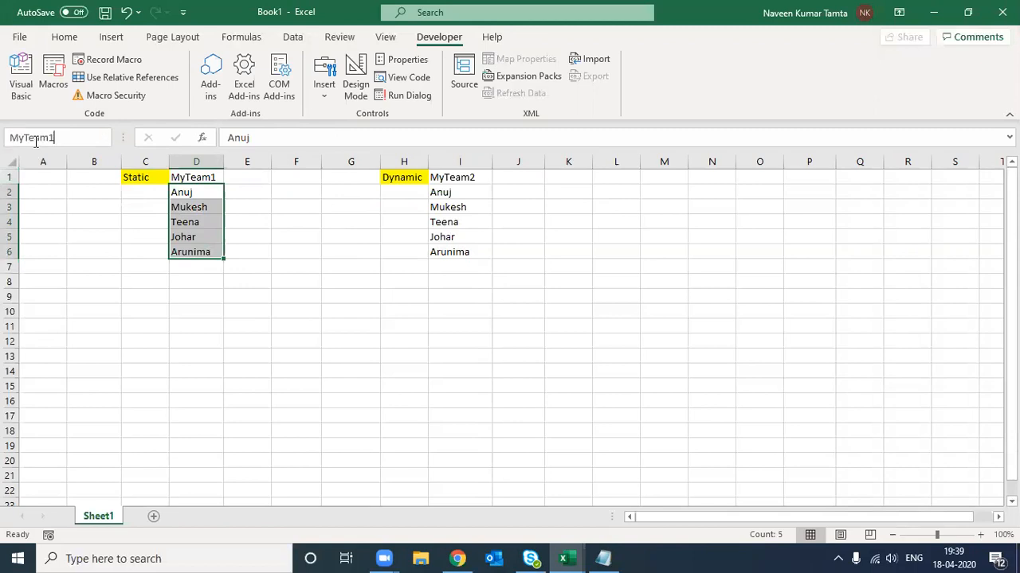
pyautogui.press('Up')
pyautogui.press('Down')
pyautogui.hotkey('ctrl', 'shift', 'Down')
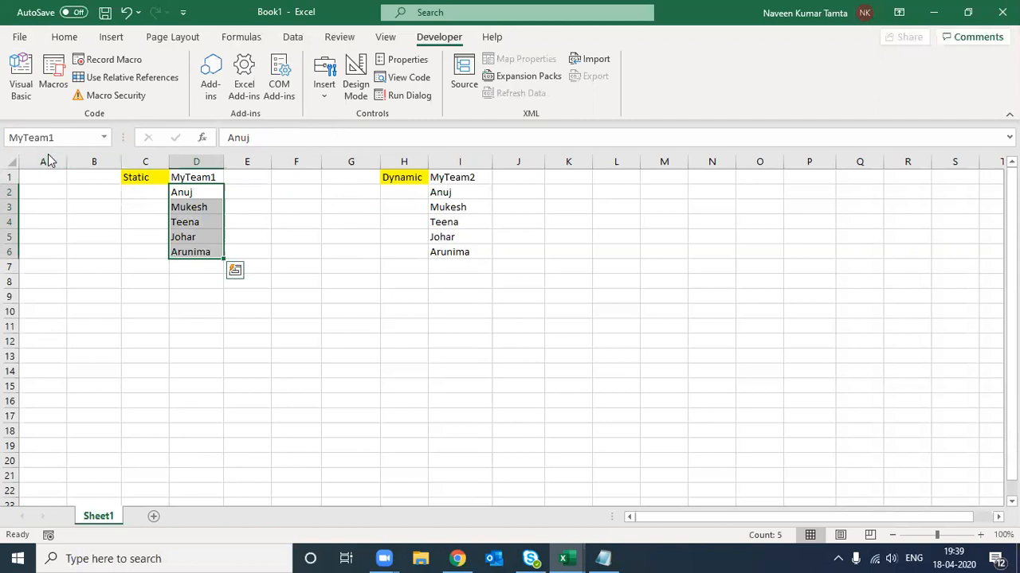
# - Name the team names in I2:I6 MyTeam2 via the Name Box
pyautogui.click(476, 177)
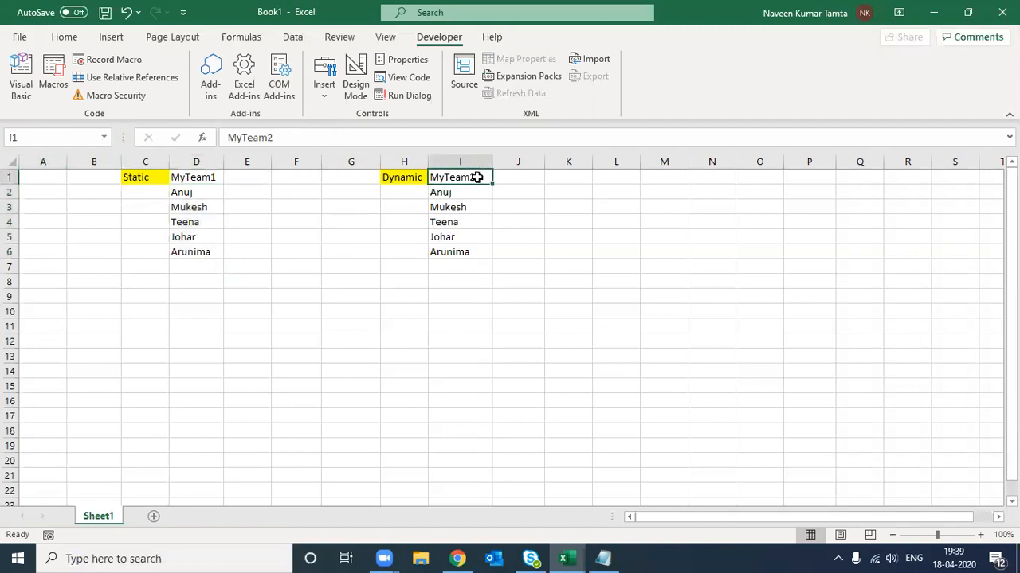
pyautogui.click(307, 141)
pyautogui.moveTo(459, 192); pyautogui.dragTo(458, 249)
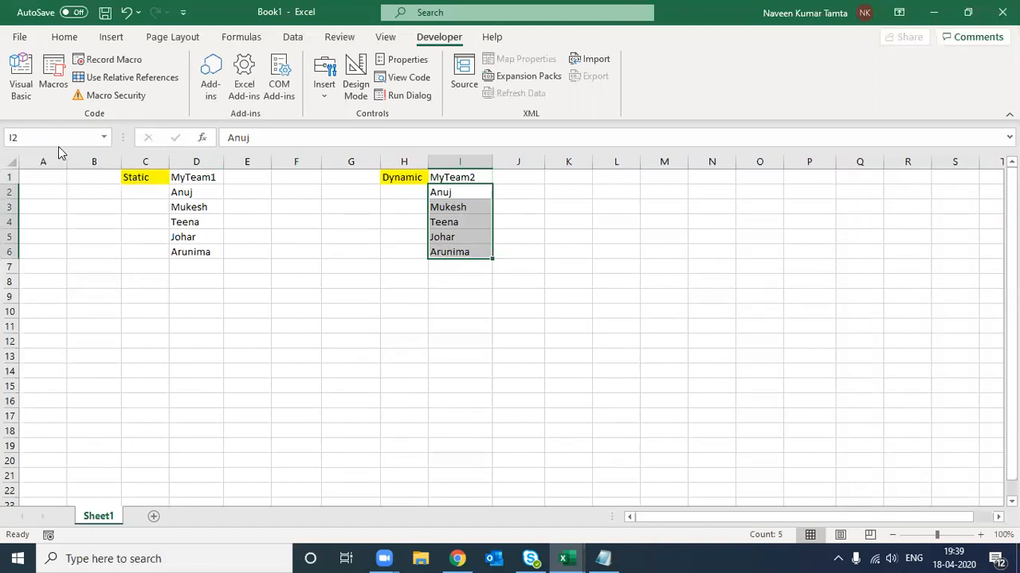
pyautogui.write('MyTeam2')
pyautogui.press('Up')
# - Check the MyTeam1 range back at D1, then return to the VBA editor
pyautogui.press('Left')
pyautogui.press('Left')
pyautogui.press('Left')
pyautogui.press('Left')
pyautogui.press('Left')
pyautogui.press('Down')
pyautogui.hotkey('shift', 'Down')
pyautogui.hotkey('shift', 'Down')
pyautogui.hotkey('shift', 'Down')
pyautogui.hotkey('shift', 'Down')
pyautogui.press('Up')
pyautogui.press('Down')
pyautogui.press('Up')
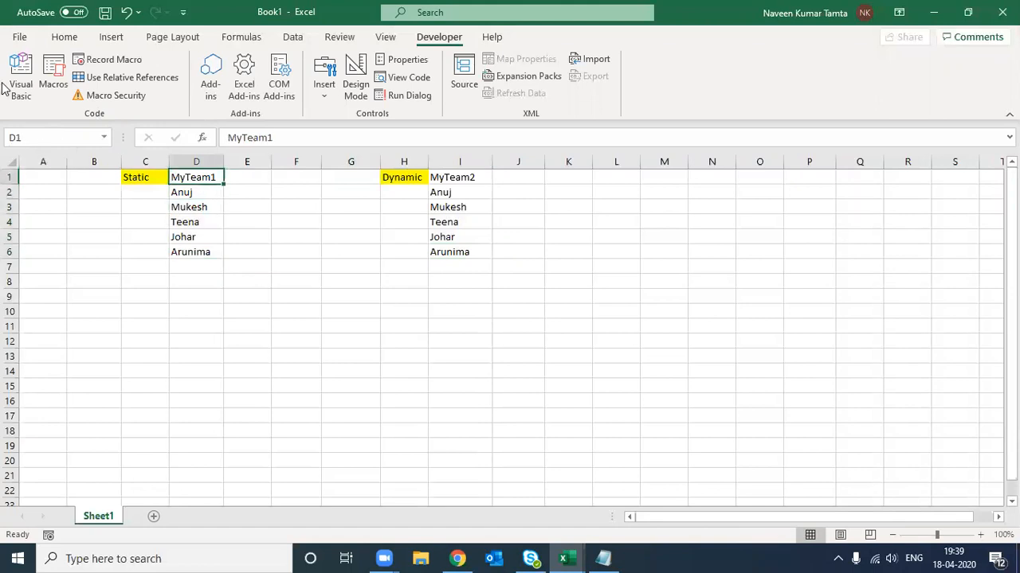
pyautogui.moveTo(279, 137); pyautogui.dragTo(140, 131)
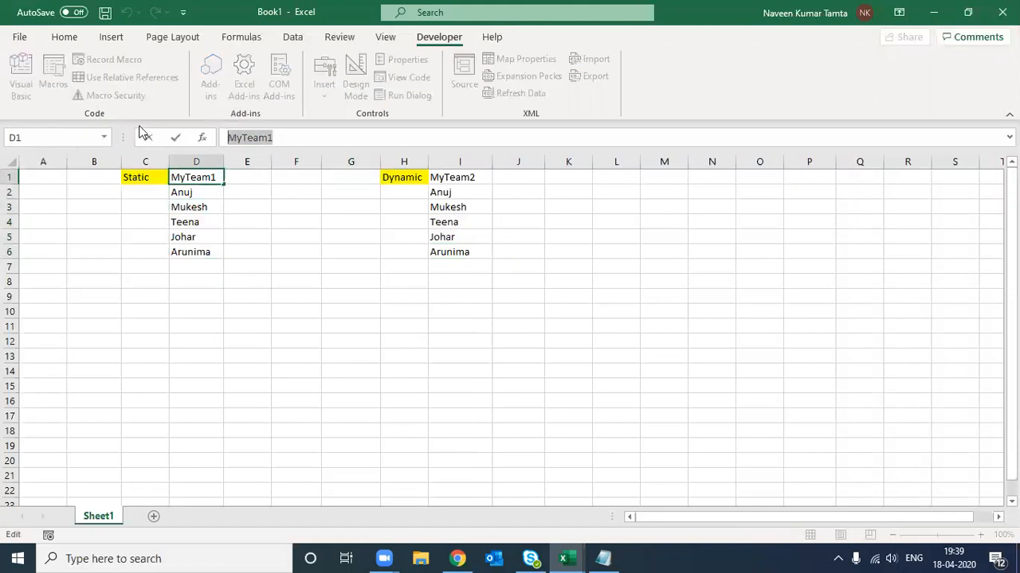
pyautogui.press('Escape')
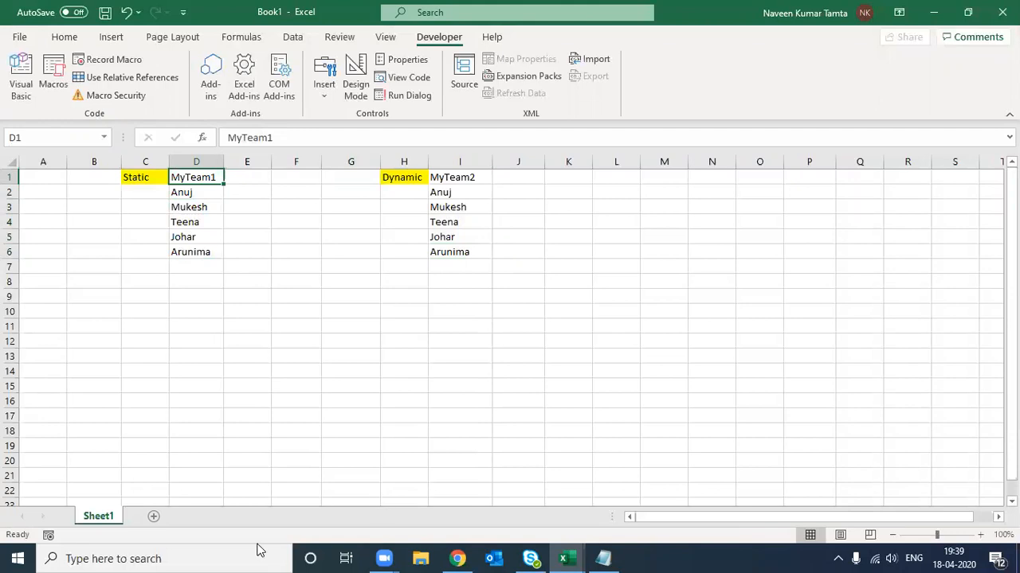
pyautogui.hotkey('alt', 'F11')
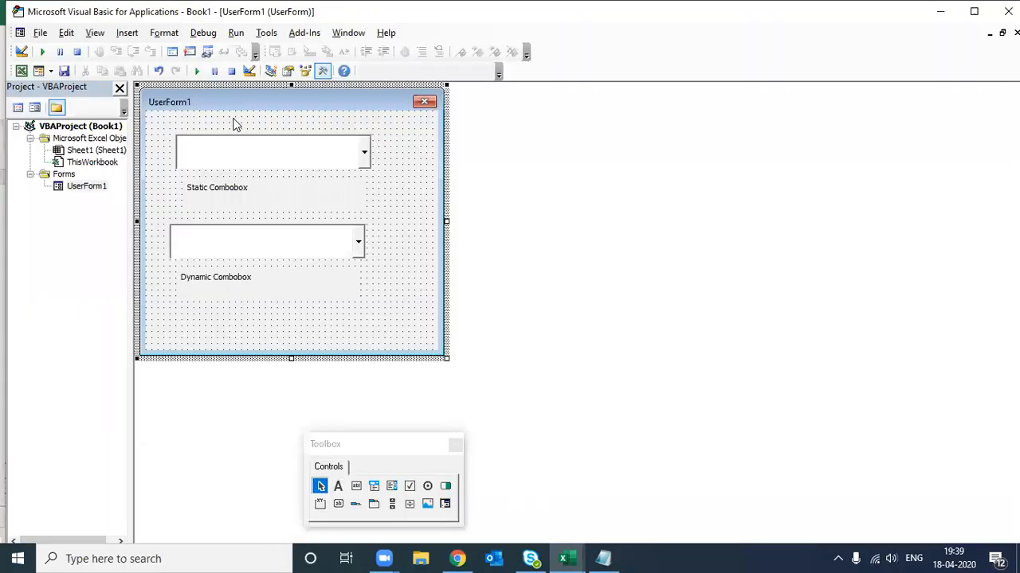
# - Set the Static combo box's RowSource property to MyTeam1
pyautogui.rightClick(236, 151)
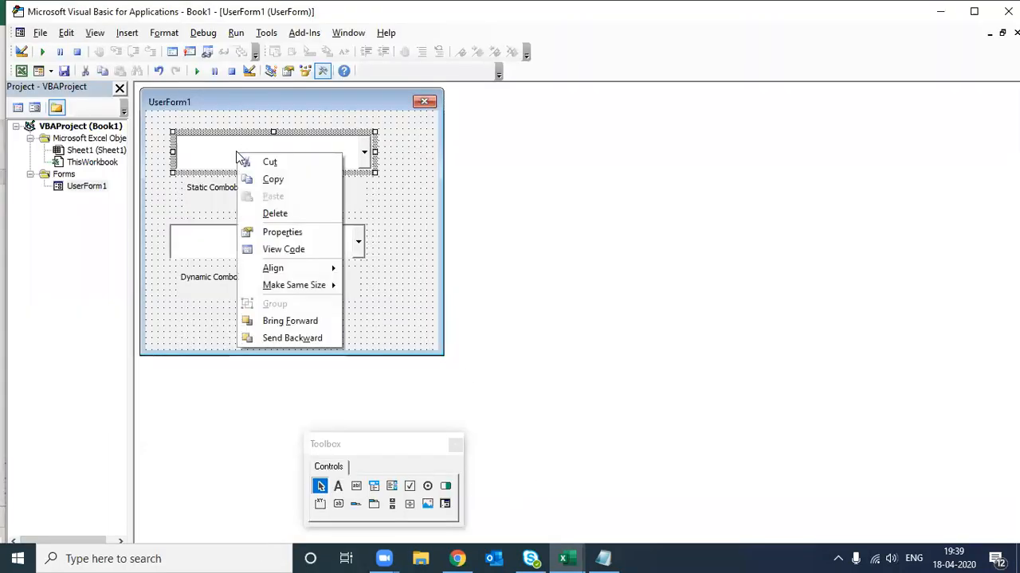
pyautogui.click(268, 233)
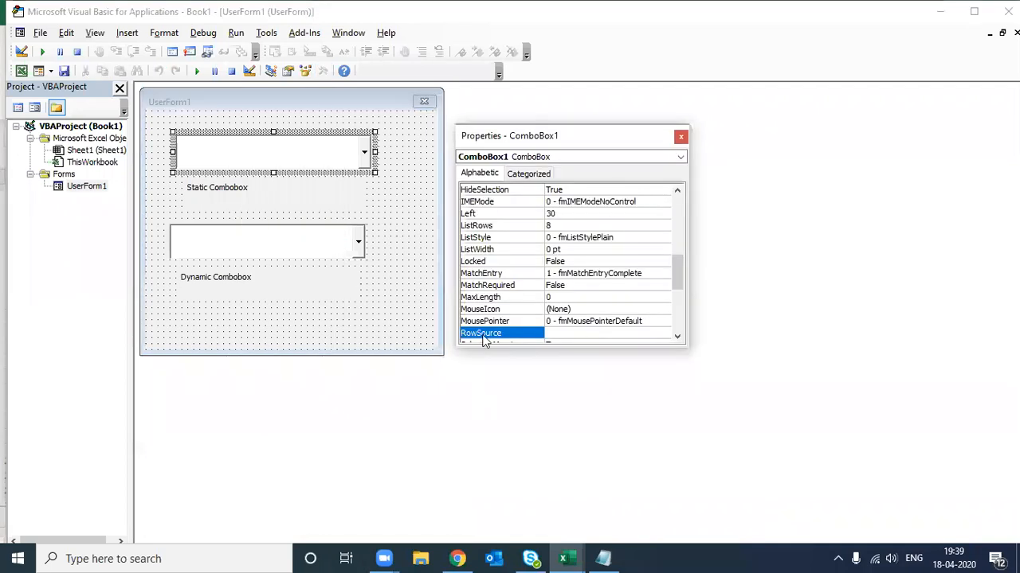
pyautogui.moveTo(675, 275); pyautogui.dragTo(677, 203)
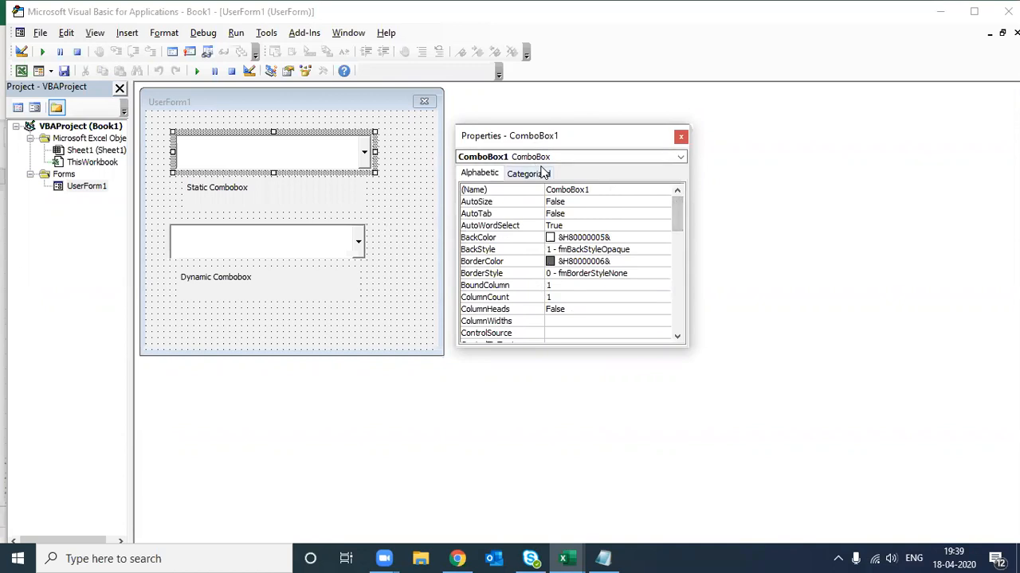
pyautogui.moveTo(674, 205); pyautogui.dragTo(692, 285)
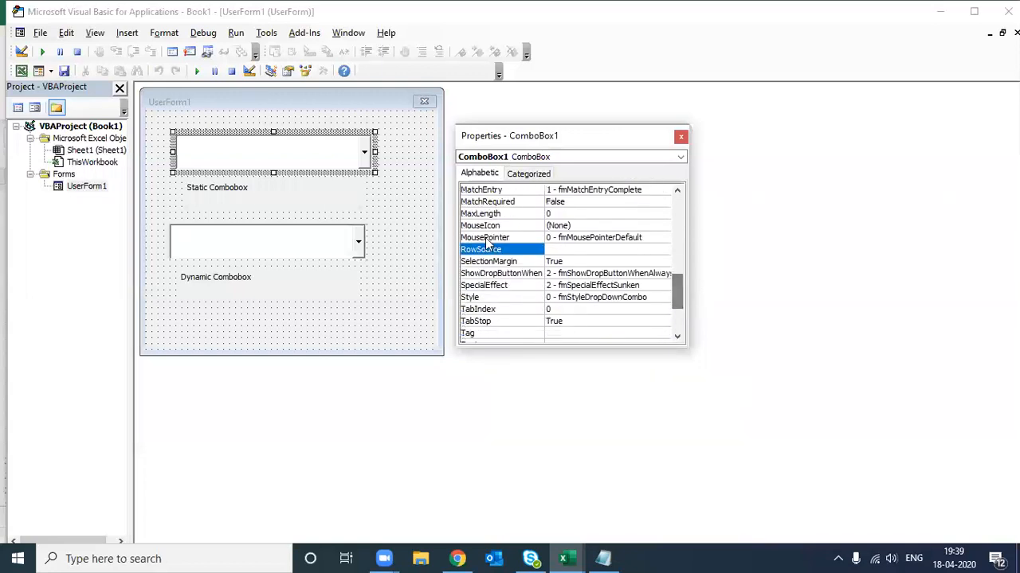
pyautogui.click(581, 249)
pyautogui.hotkey('ctrl', 'v')
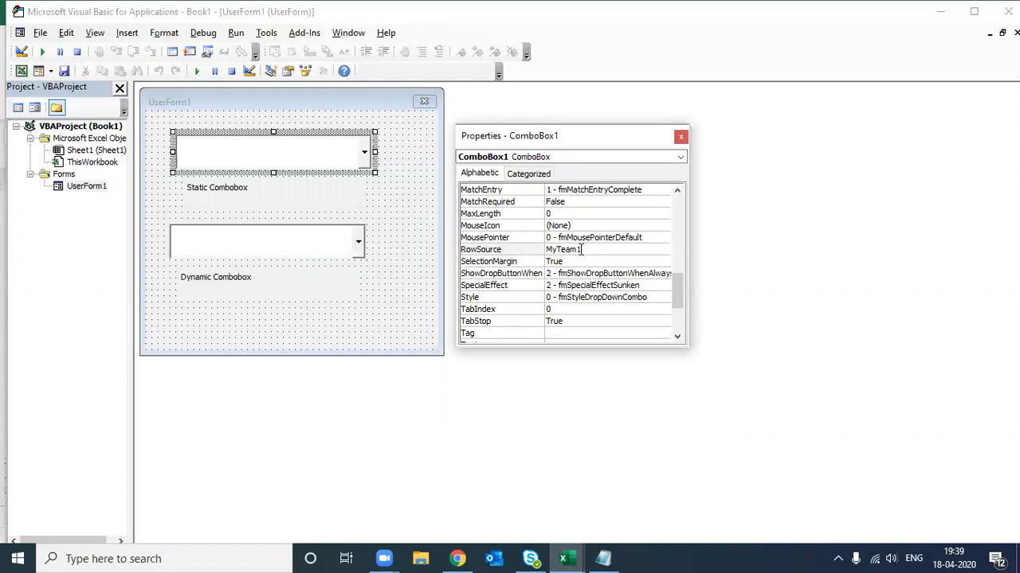
pyautogui.click(680, 136)
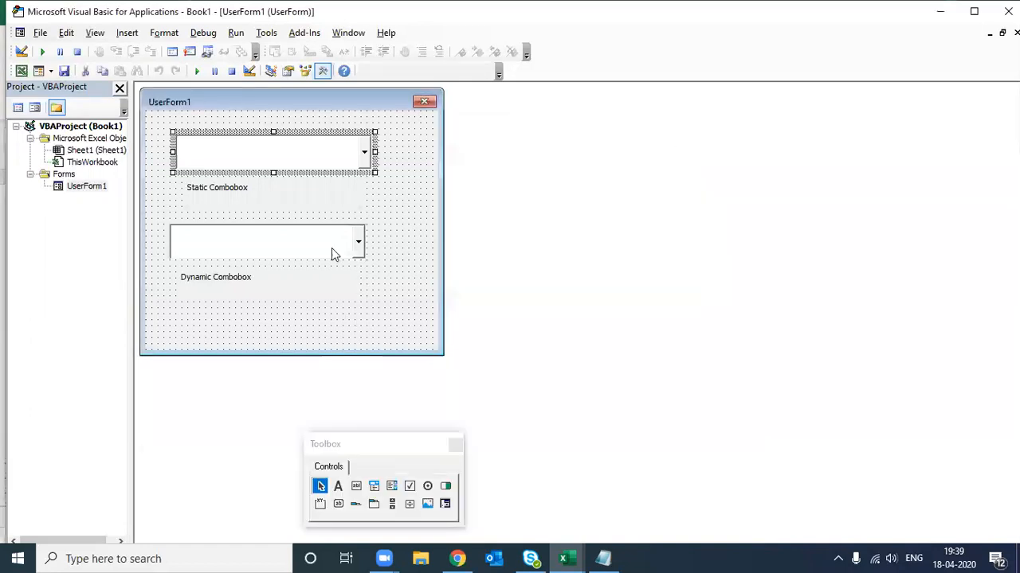
# - Verify the Static combo box lists the five team names, then minimize the VBA editor
pyautogui.click(365, 153)
pyautogui.click(366, 154)
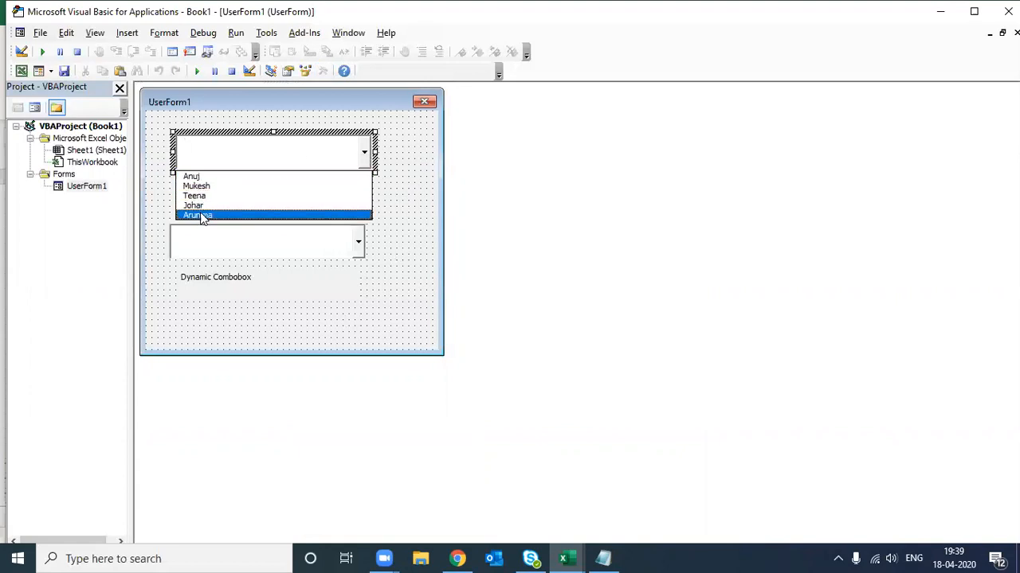
pyautogui.click(407, 195)
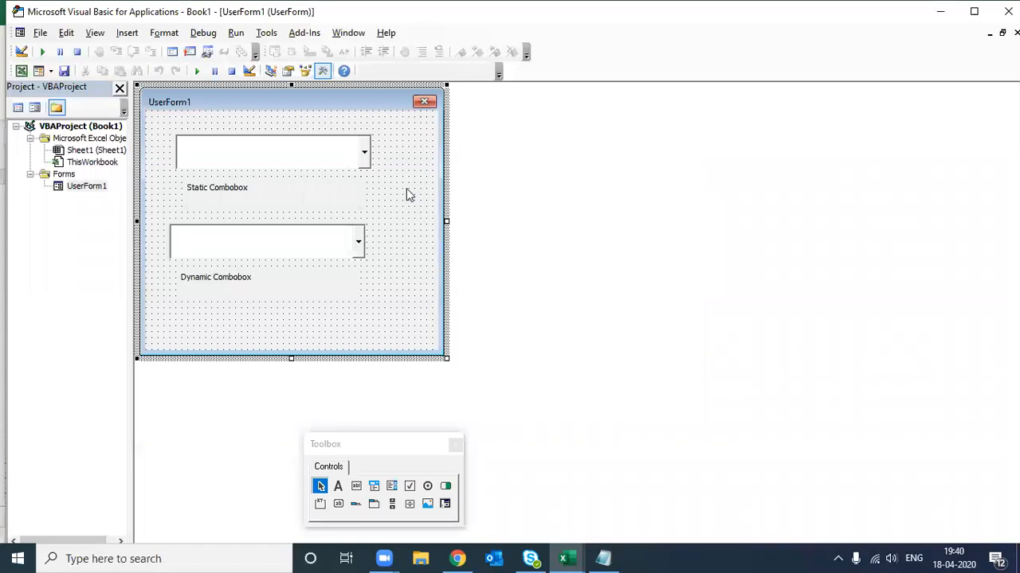
pyautogui.click(940, 11)
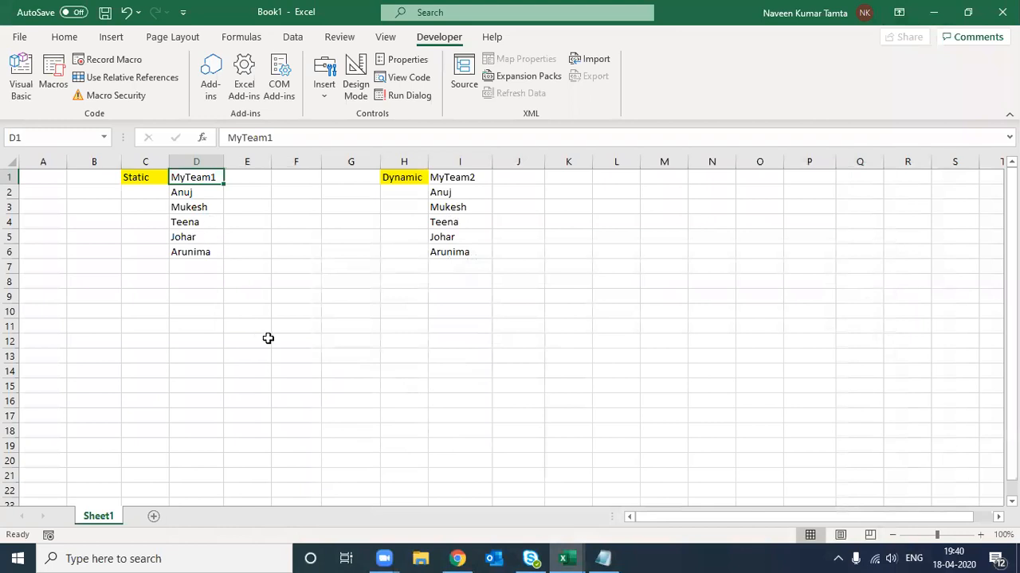
pyautogui.hotkey('alt', 'F11')
pyautogui.click(197, 72)
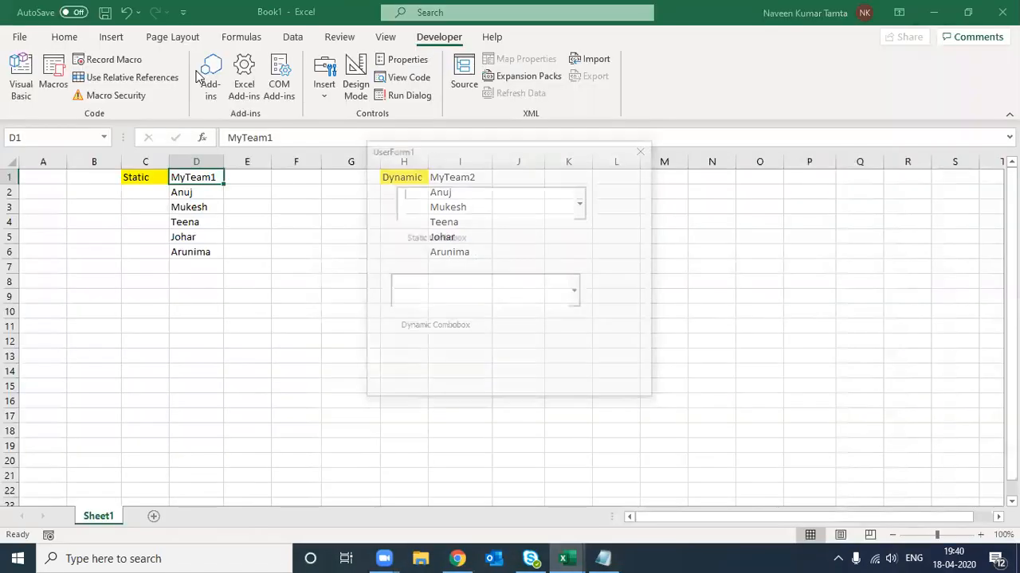
pyautogui.click(582, 202)
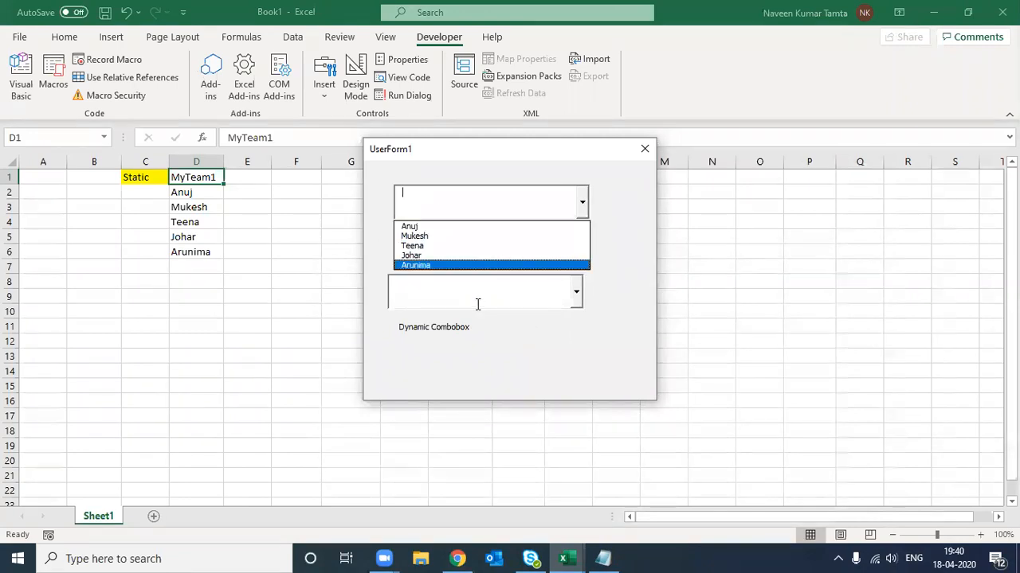
pyautogui.click(644, 149)
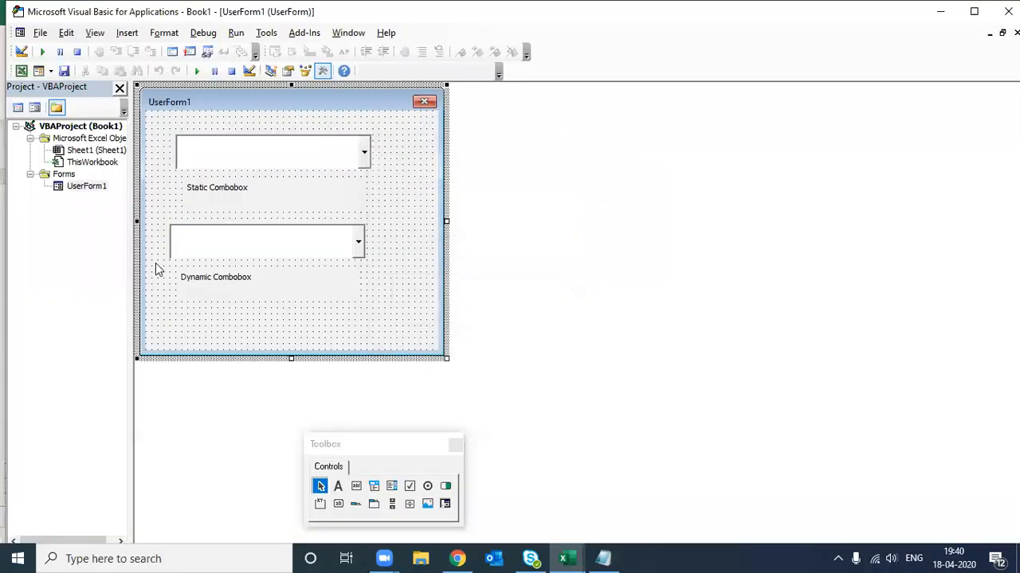
pyautogui.hotkey('alt', 'F11')
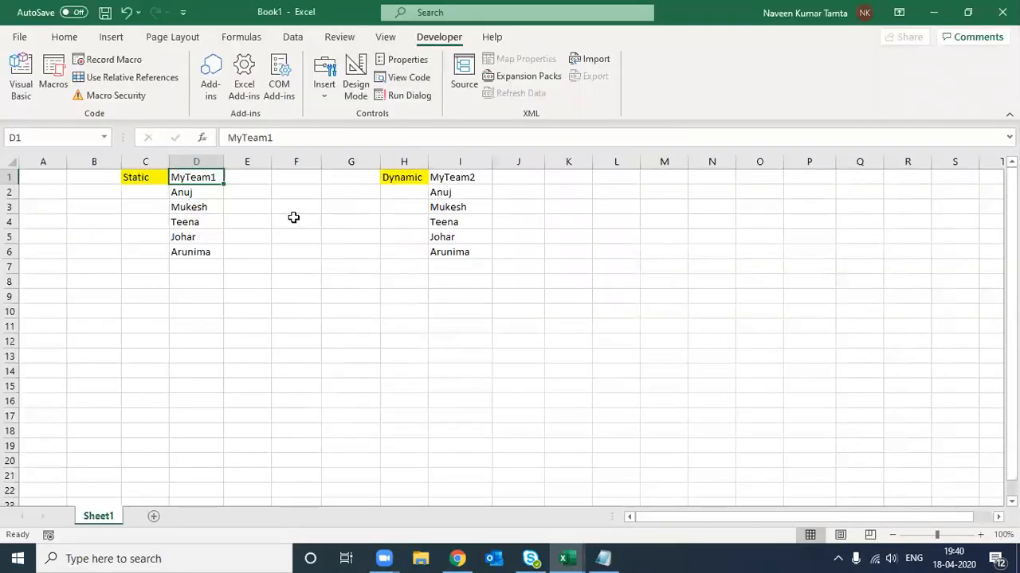
pyautogui.click(182, 265)
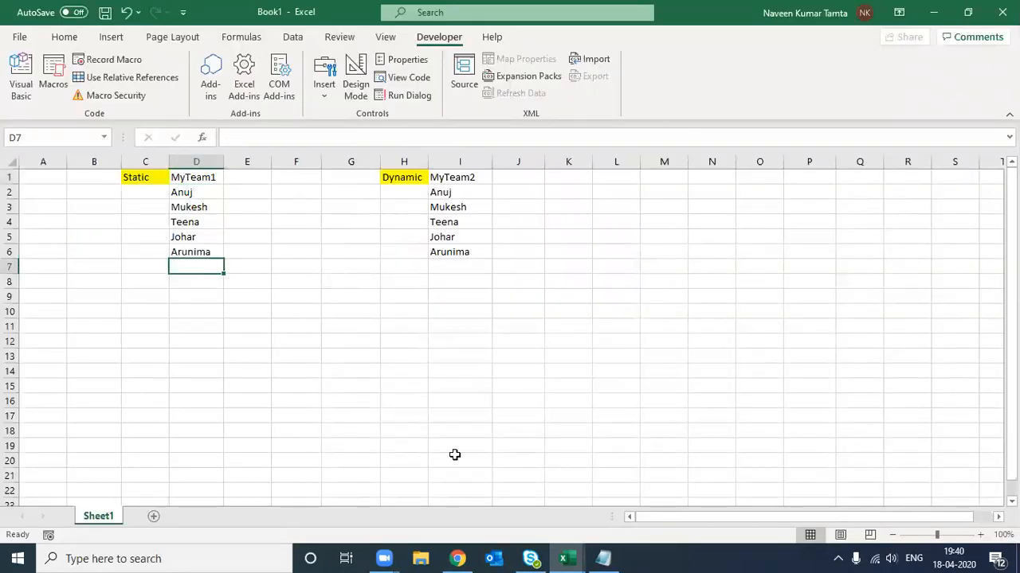
pyautogui.write('Prince Kumar')
pyautogui.press('Up')
pyautogui.hotkey('ctrl', 'space')
pyautogui.hotkey('alt', 'o')
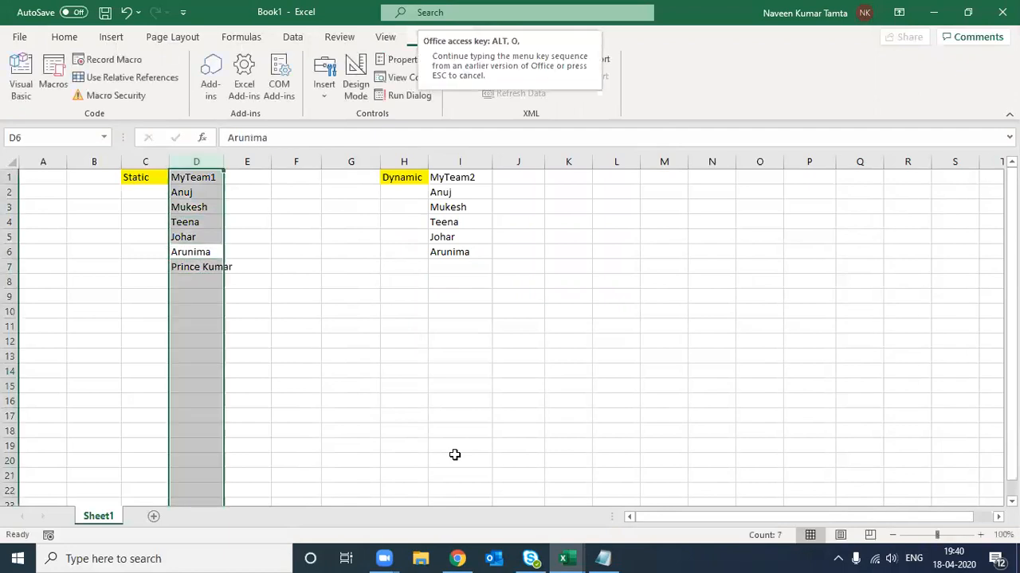
pyautogui.press('c')
pyautogui.press('a')
pyautogui.press('Down')
pyautogui.press('Down')
pyautogui.write('Sumi')
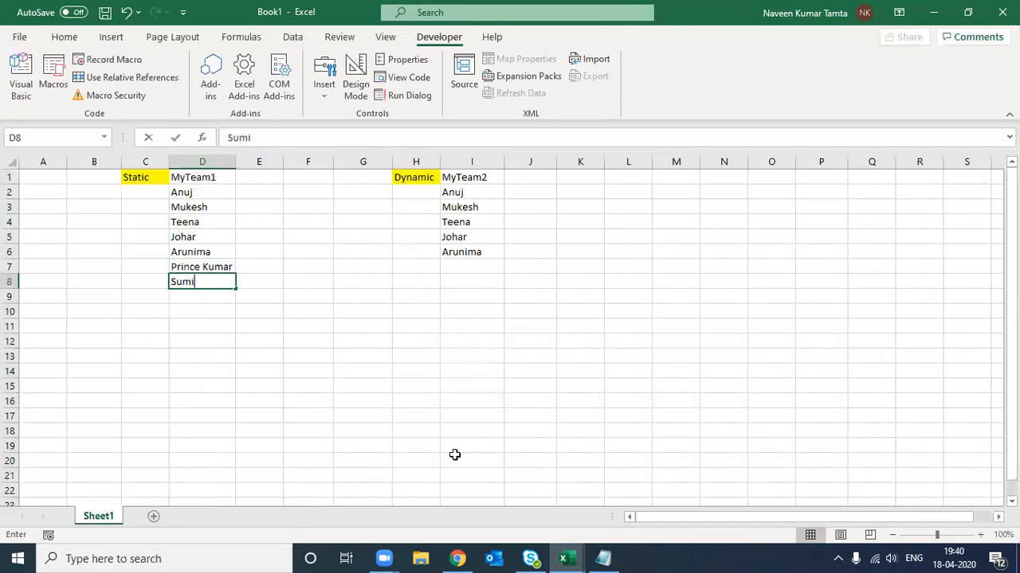
pyautogui.write('t Gupta')
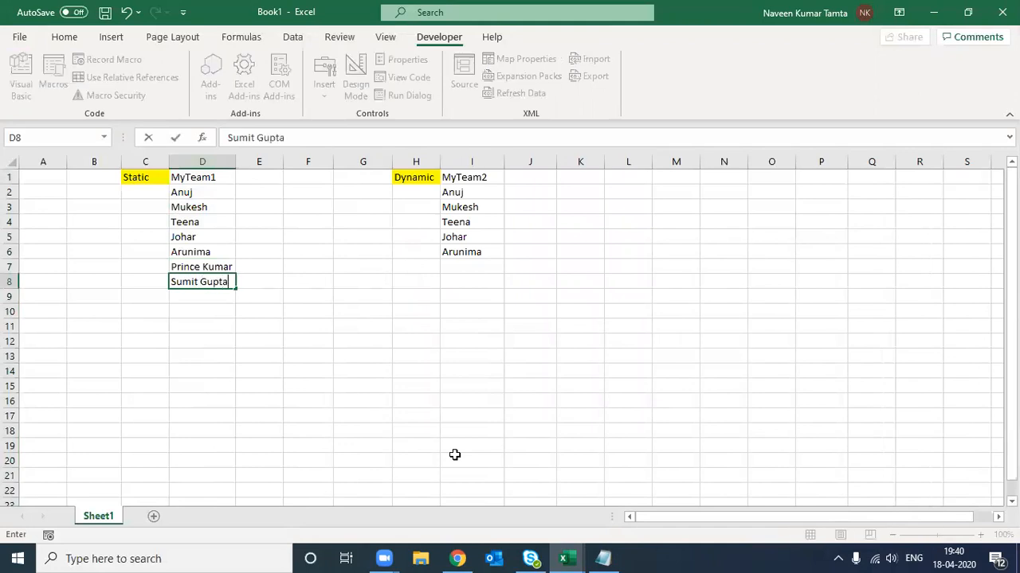
pyautogui.press('Return')
pyautogui.hotkey('ctrl', 'space')
pyautogui.hotkey('alt', 'o')
pyautogui.press('c')
pyautogui.press('a')
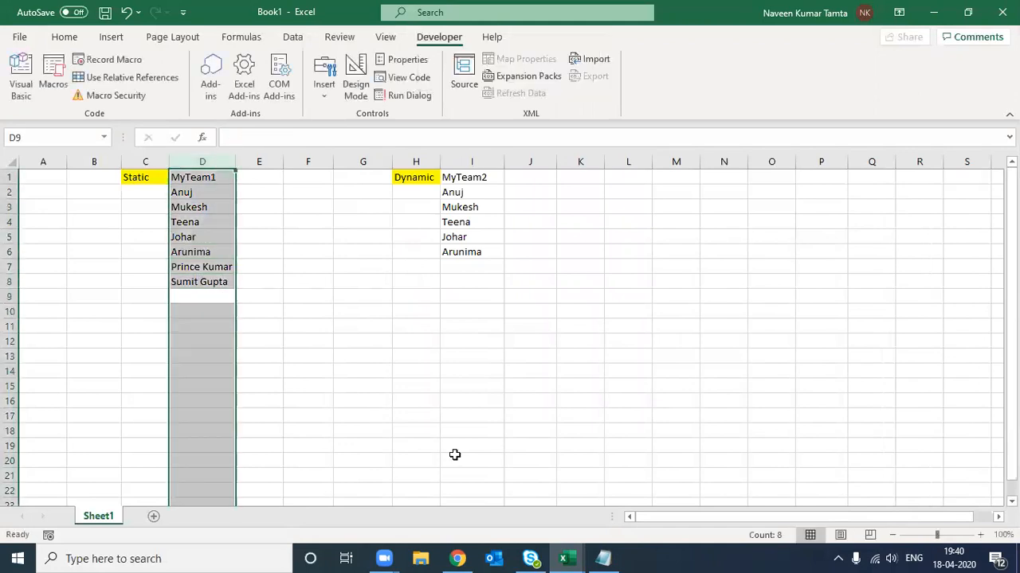
# - Check the static list now spans D1:D8, then return to the UserForm1 designer
pyautogui.hotkey('ctrl', 'Up')
pyautogui.hotkey('ctrl', 'Up')
pyautogui.hotkey('ctrl', 'shift', 'Down')
pyautogui.hotkey('ctrl', 'shift', 'Up')
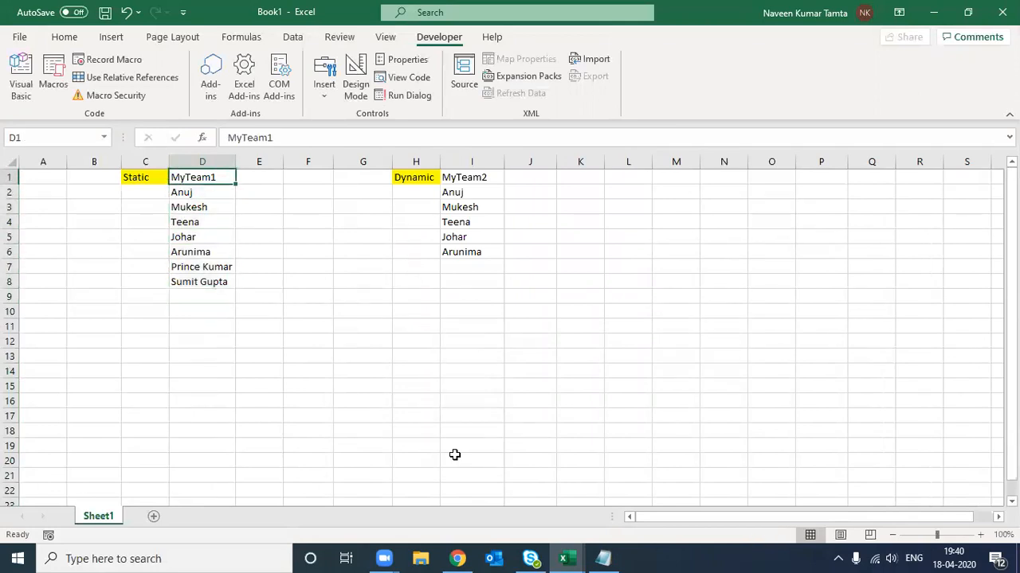
pyautogui.hotkey('alt', 'F11')
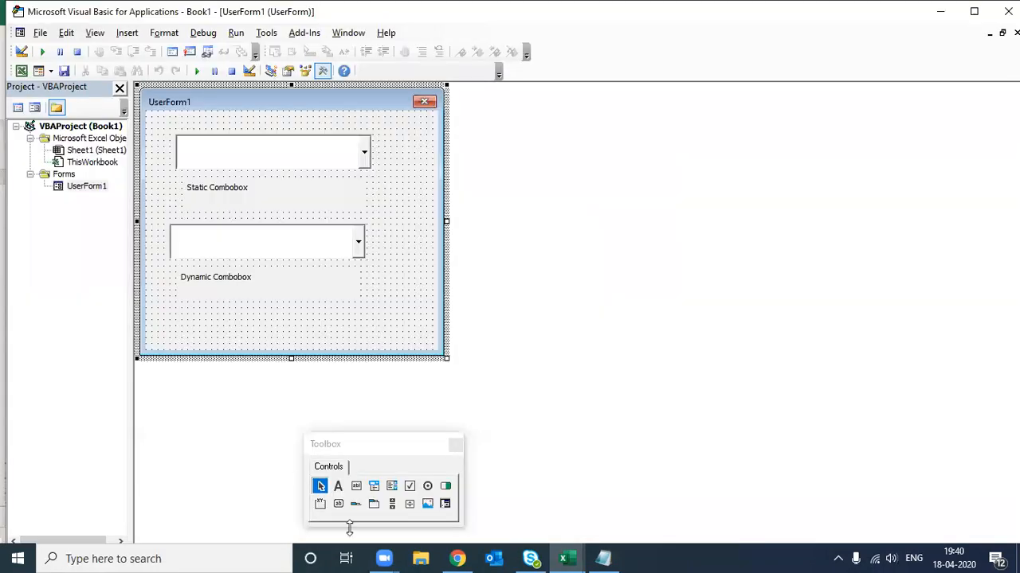
# - Test-run UserForm1 and confirm the Static combobox still lists only the original five names
pyautogui.click(198, 71)
pyautogui.click(582, 202)
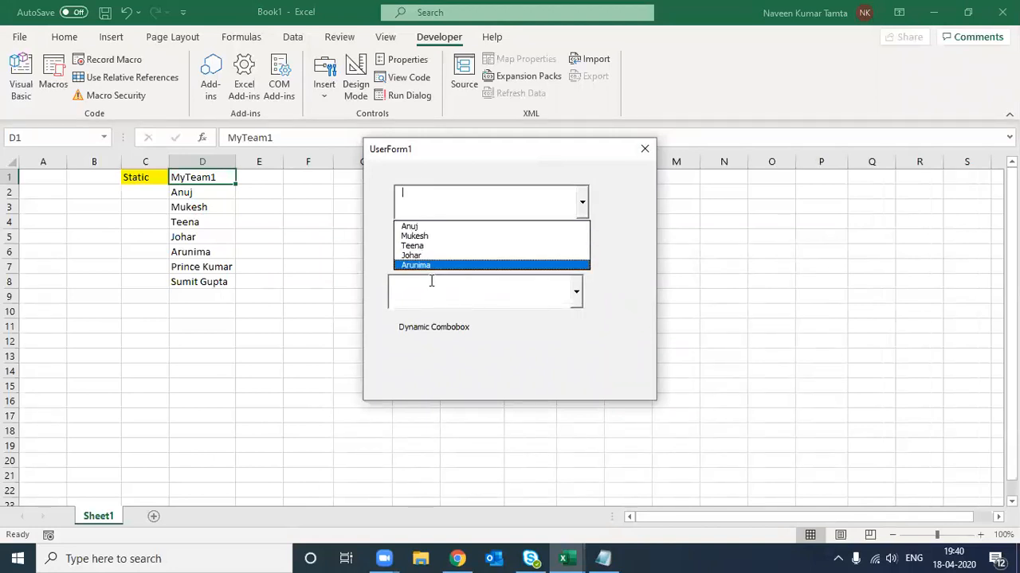
pyautogui.click(643, 150)
pyautogui.hotkey('alt', 'F11')
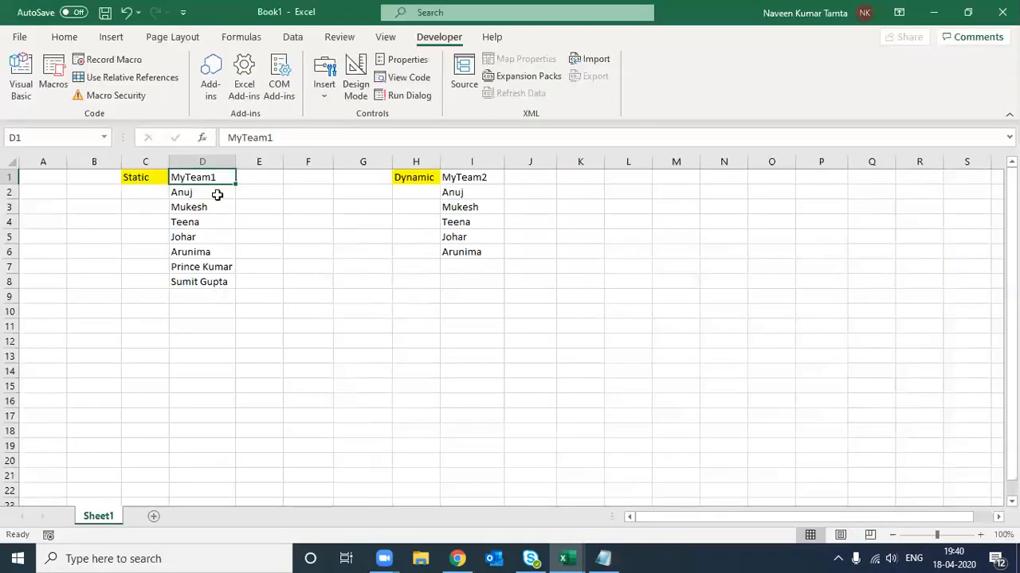
# - In Name Manager, delete the unused Item1 and Item2 names
pyautogui.click(65, 36)
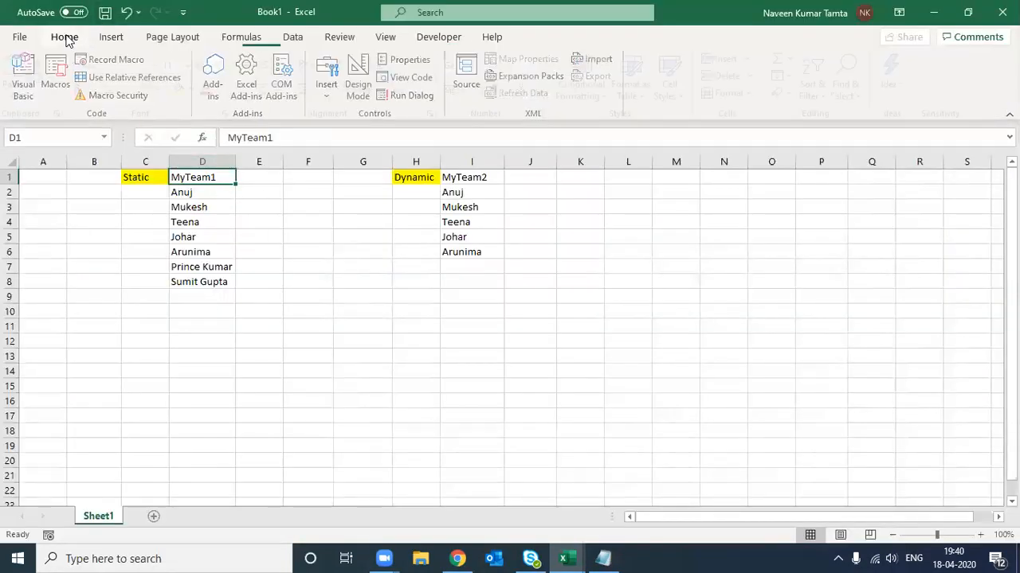
pyautogui.click(251, 38)
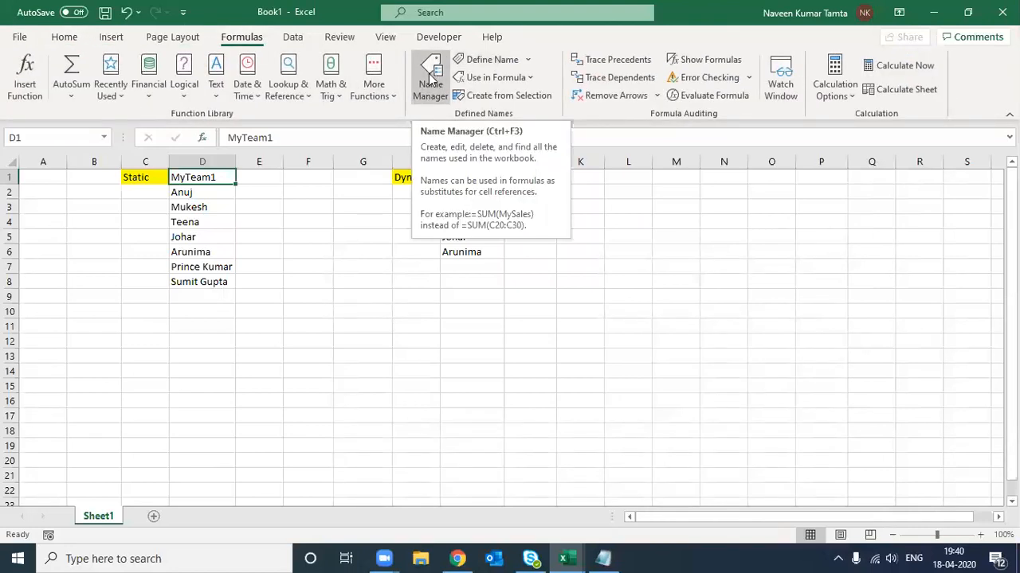
pyautogui.click(432, 74)
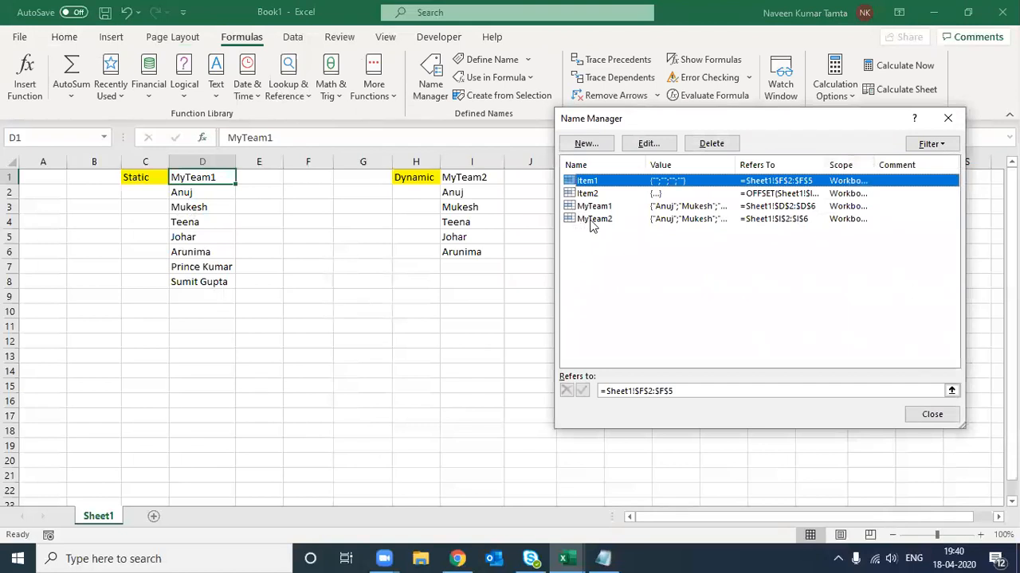
pyautogui.click(714, 143)
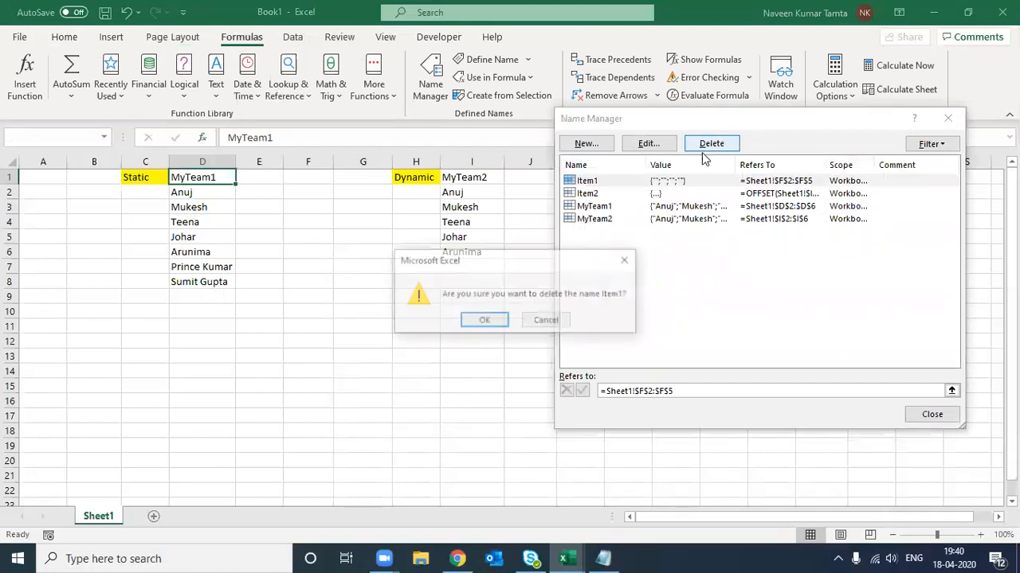
pyautogui.click(494, 317)
pyautogui.click(610, 181)
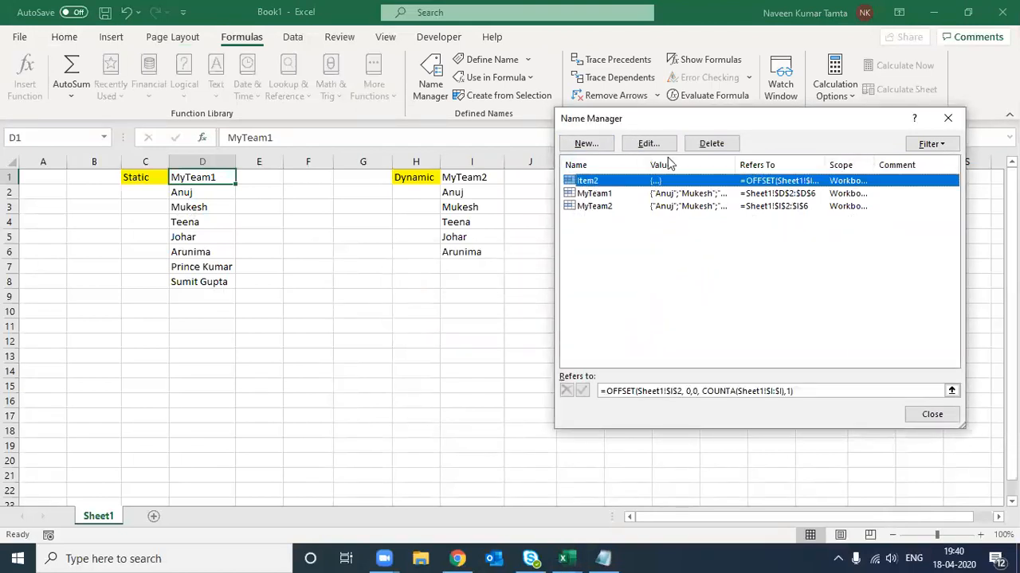
pyautogui.click(711, 143)
pyautogui.click(475, 323)
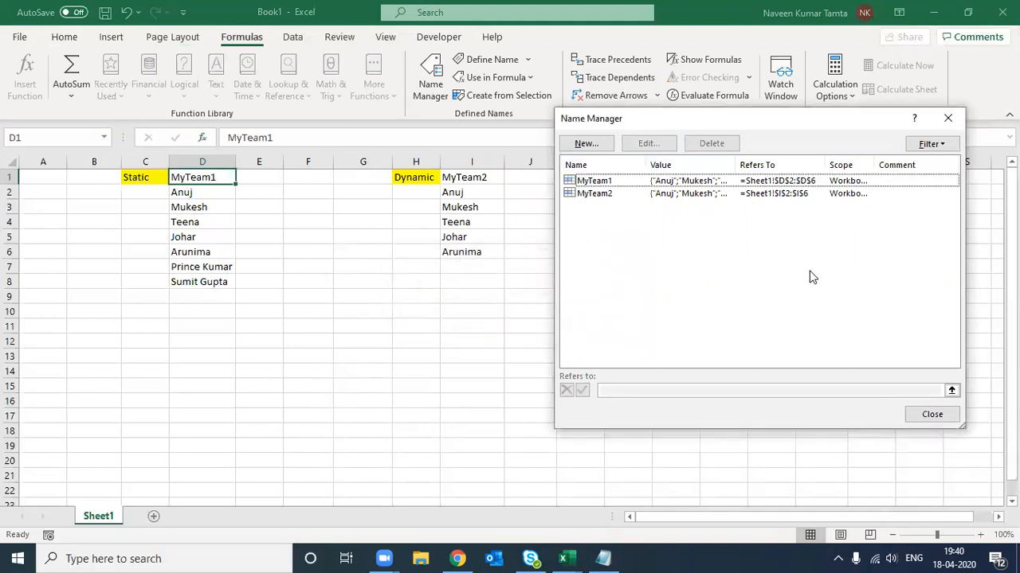
# - Change MyTeam1 to refer to =Sheet1!$D$2:$D$8 and save the change
pyautogui.click(610, 183)
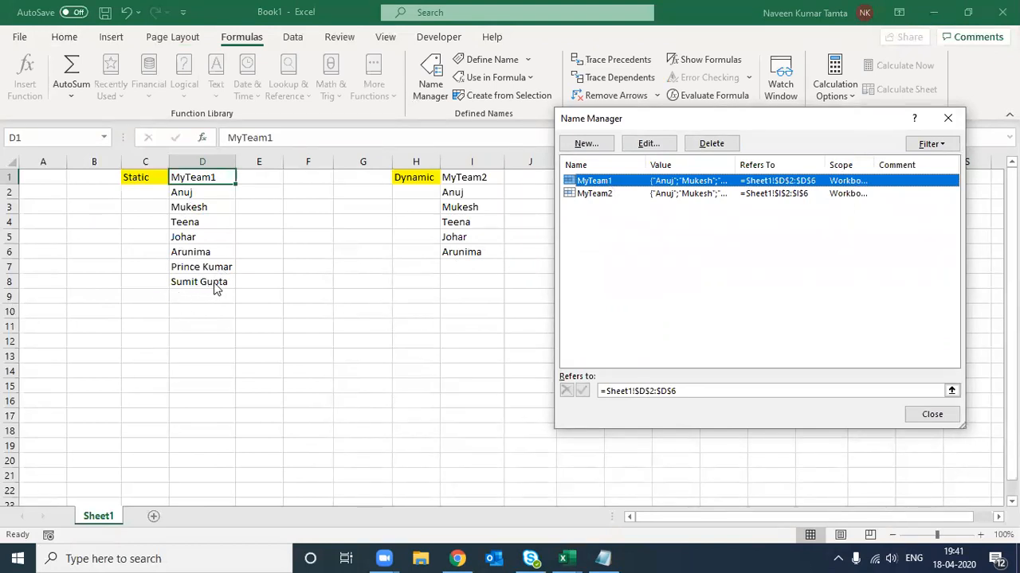
pyautogui.click(707, 391)
pyautogui.press('BackSpace')
pyautogui.write('8')
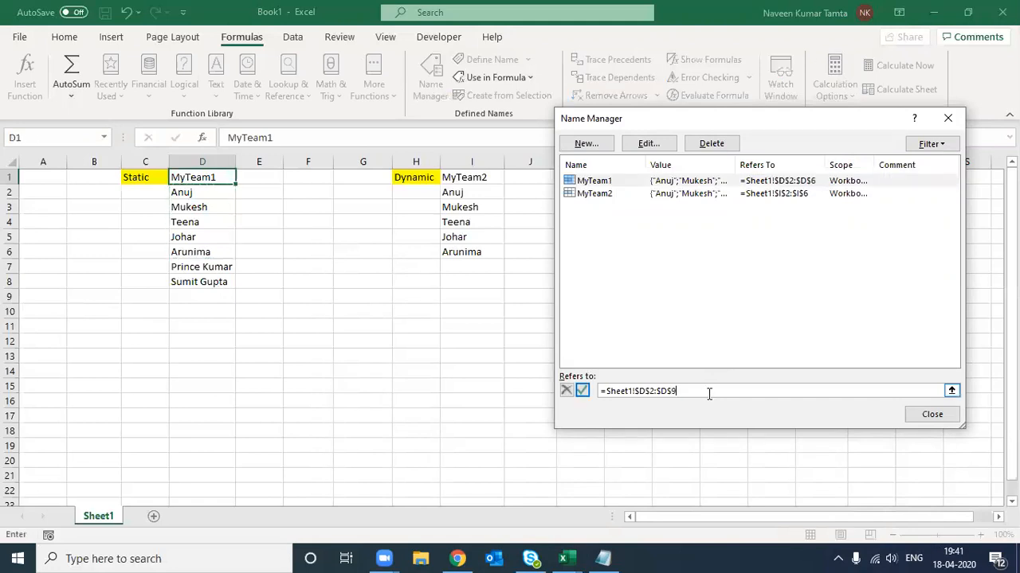
pyautogui.click(938, 417)
pyautogui.click(505, 324)
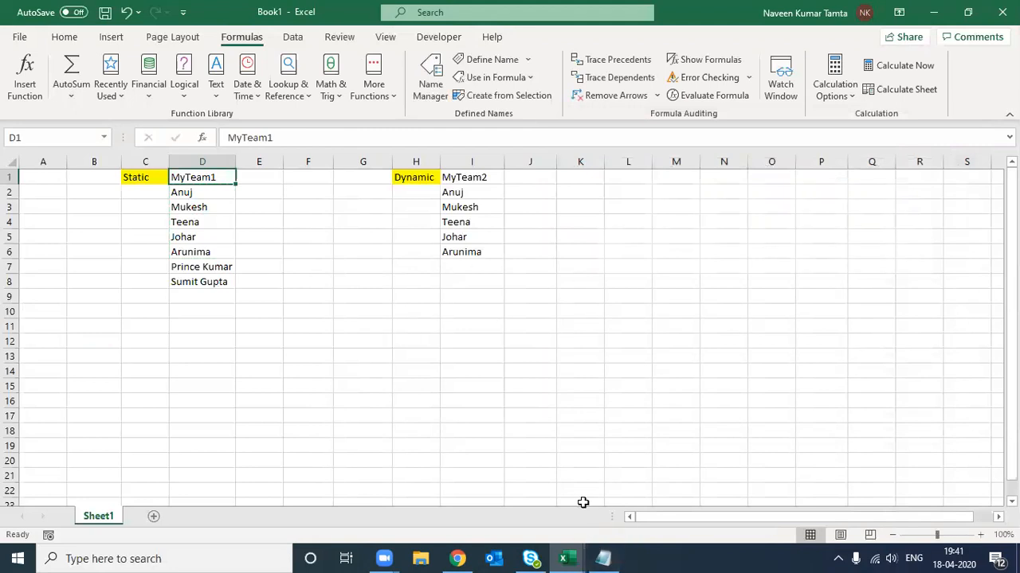
pyautogui.hotkey('alt', 'F11')
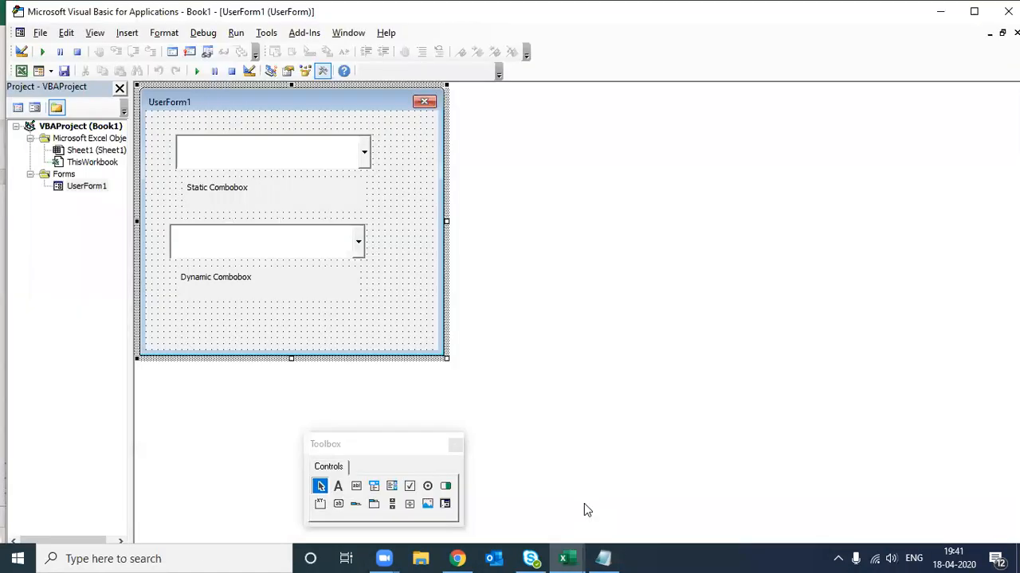
pyautogui.click(197, 71)
pyautogui.click(581, 205)
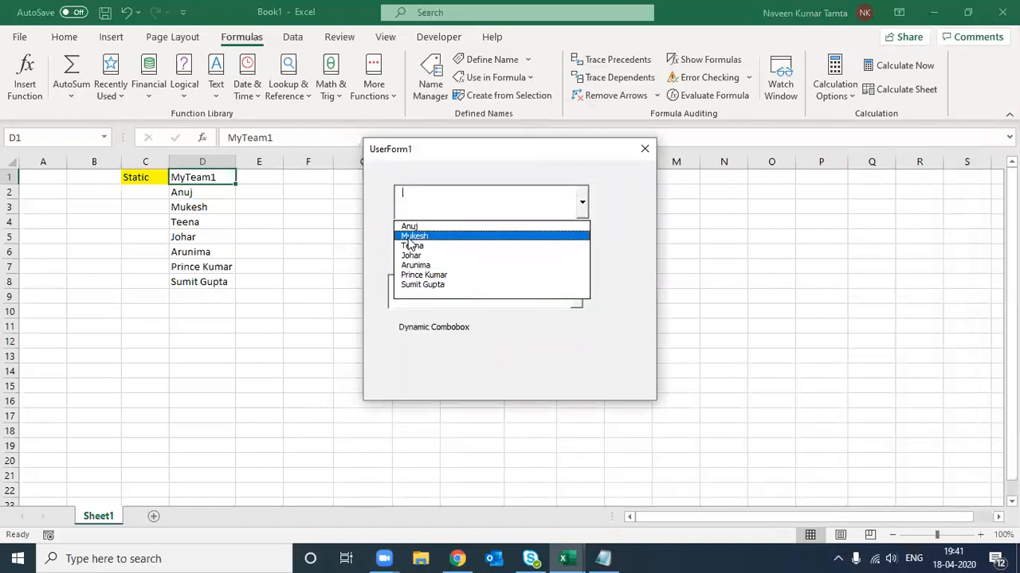
pyautogui.click(627, 177)
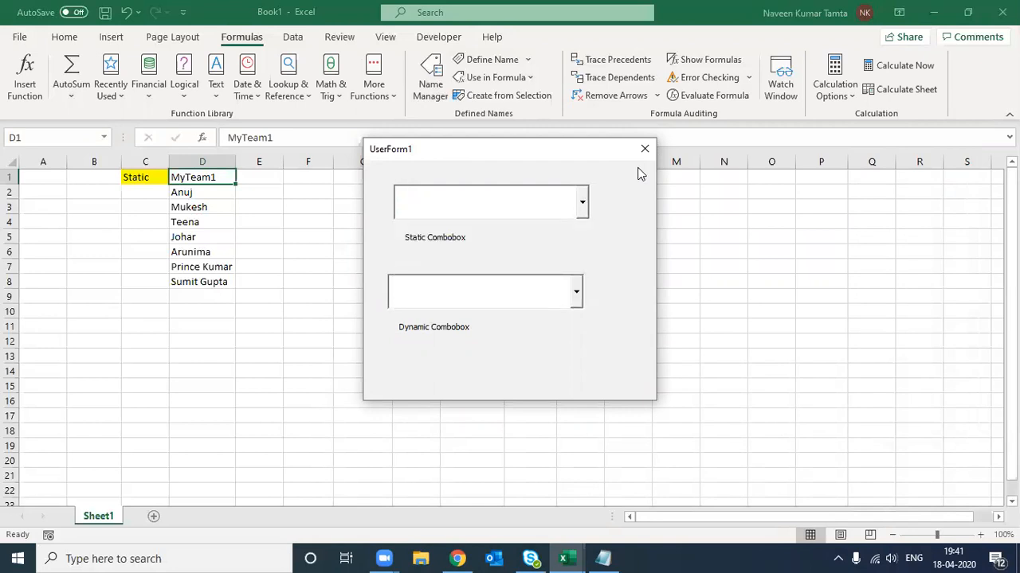
pyautogui.click(645, 149)
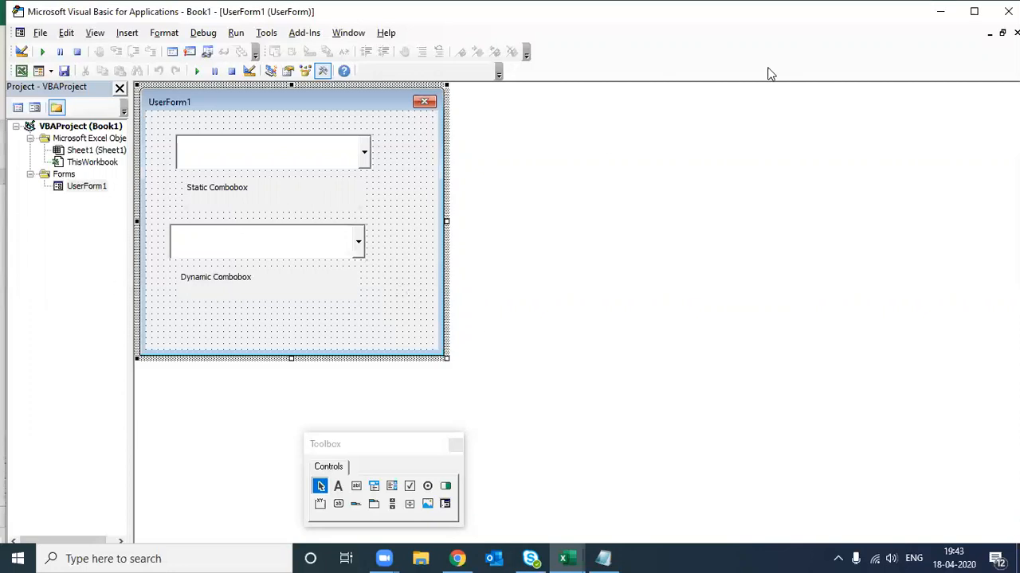
# - Redefine MyTeam2 in Name Manager as =OFFSET(Sheet1!$I$2,0,0,COUNTA(Sheet1!$I:$I),1)
pyautogui.hotkey('alt', 'F11')
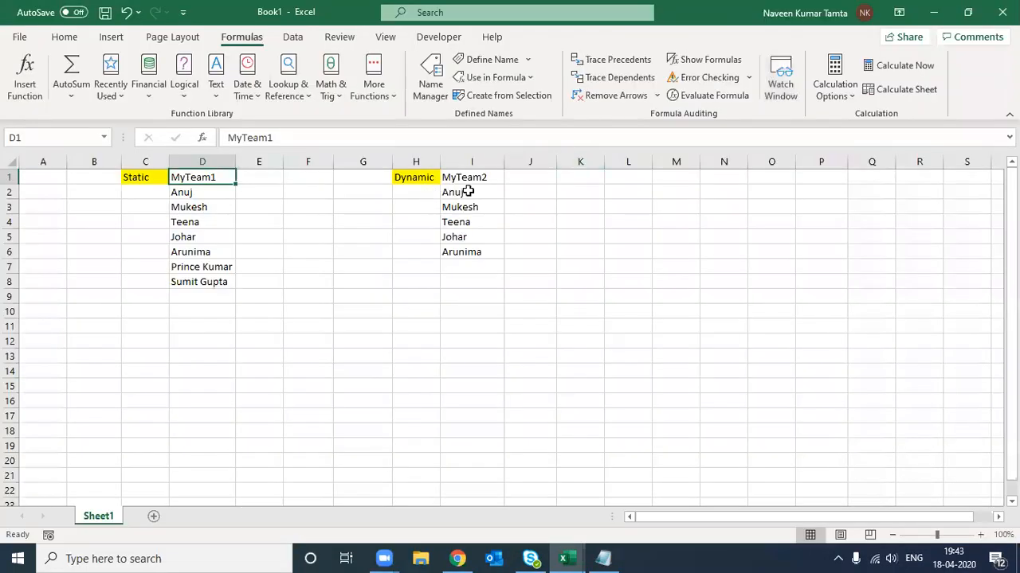
pyautogui.moveTo(470, 192); pyautogui.dragTo(473, 249)
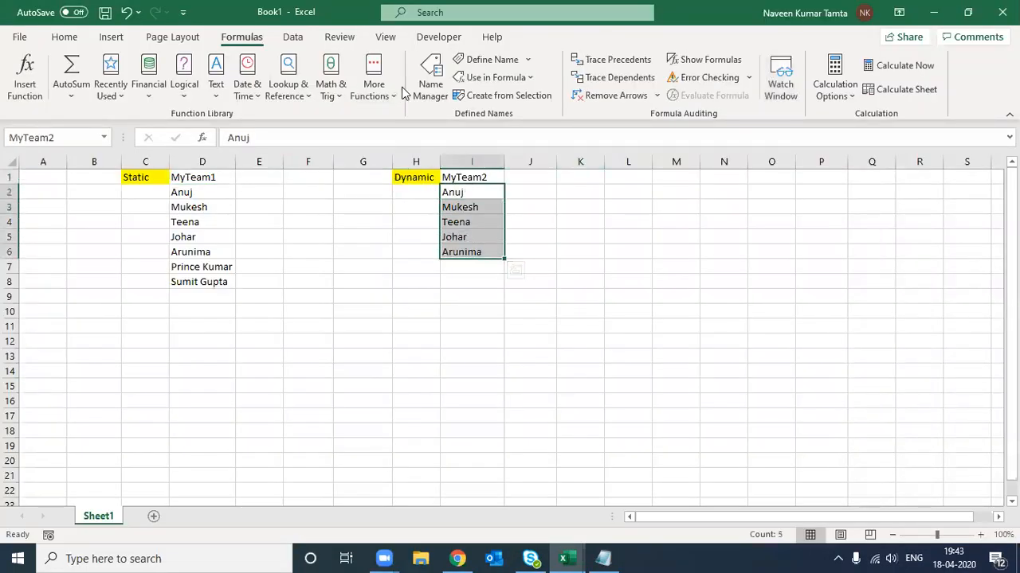
pyautogui.click(430, 71)
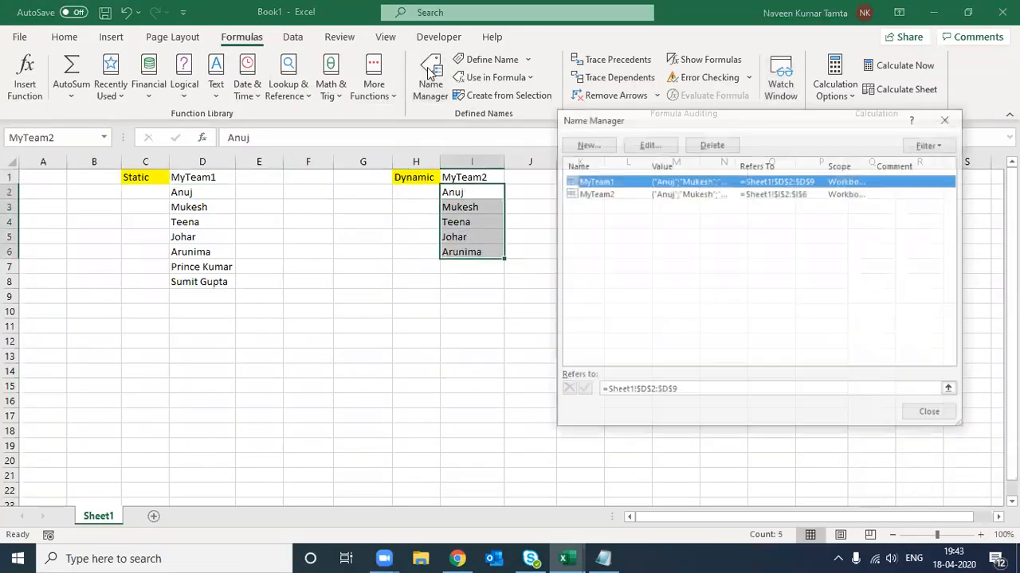
pyautogui.click(590, 195)
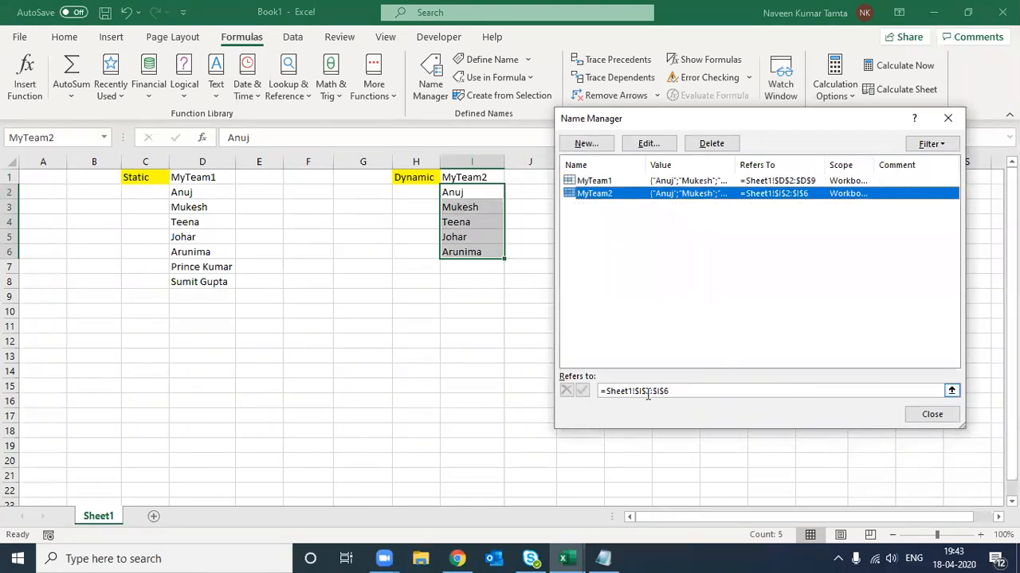
pyautogui.click(689, 392)
pyautogui.press('BackSpace')
pyautogui.press('BackSpace')
pyautogui.press('BackSpace')
pyautogui.press('BackSpace')
pyautogui.press('BackSpace')
pyautogui.press('BackSpace')
pyautogui.press('BackSpace')
pyautogui.press('BackSpace')
pyautogui.press('BackSpace')
pyautogui.press('BackSpace')
pyautogui.press('BackSpace')
pyautogui.press('BackSpace')
pyautogui.press('BackSpace')
pyautogui.press('BackSpace')
pyautogui.press('BackSpace')
pyautogui.press('BackSpace')
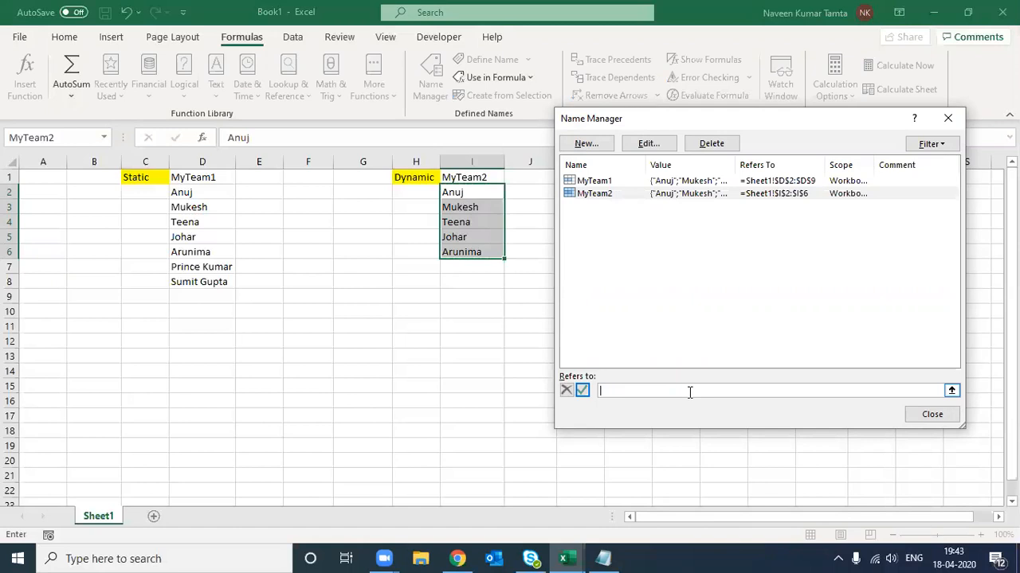
pyautogui.write('OFFSET(')
pyautogui.click(455, 195)
pyautogui.write(', ')
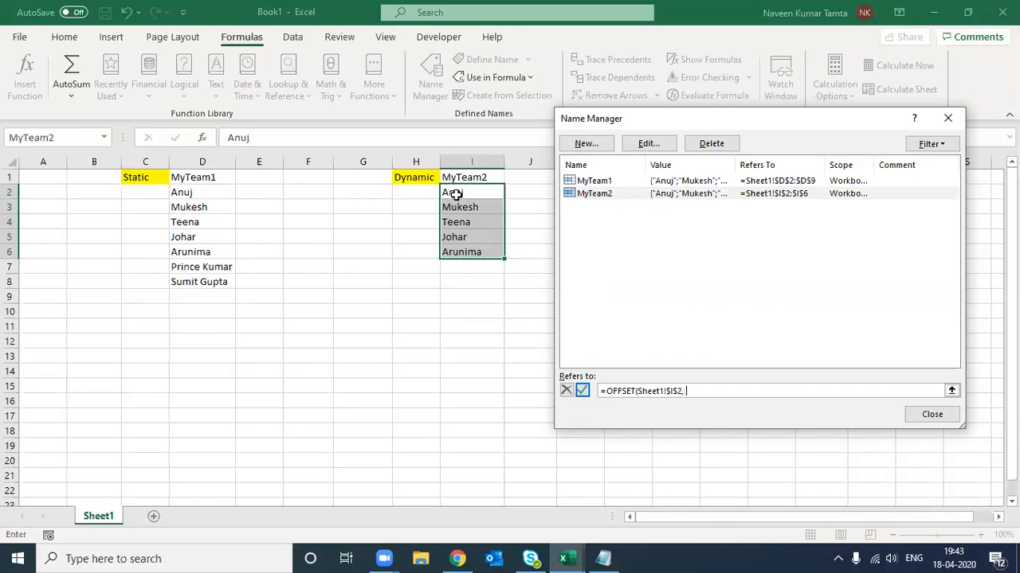
pyautogui.write('0, 0, COUNTA(')
pyautogui.click(466, 162)
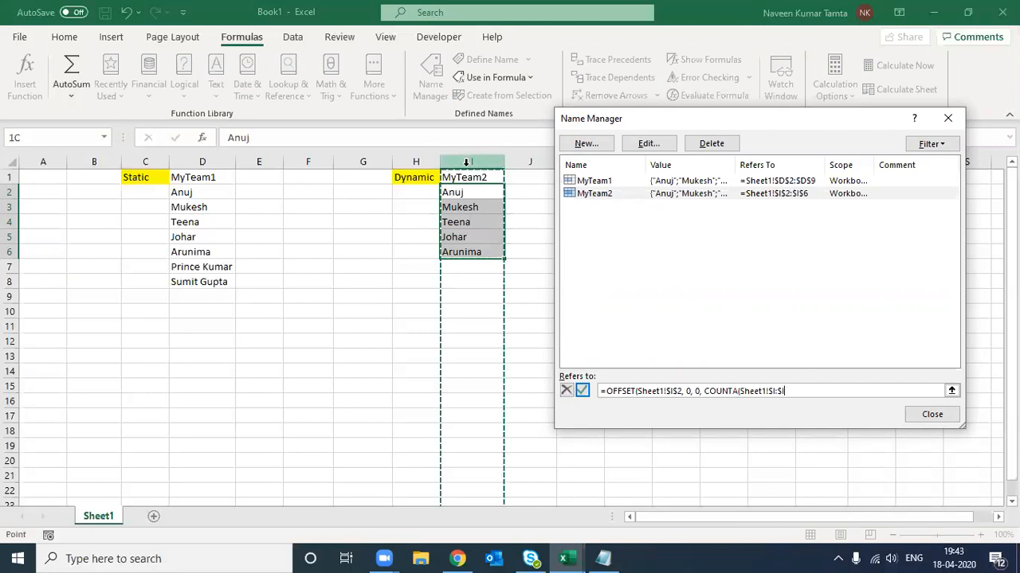
pyautogui.write('),1)')
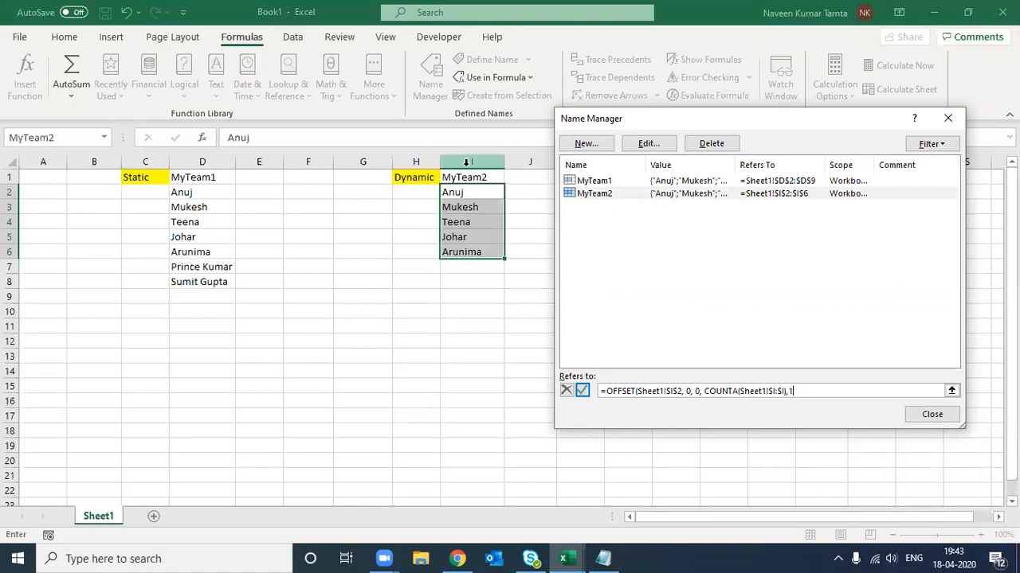
pyautogui.click(930, 415)
pyautogui.click(486, 320)
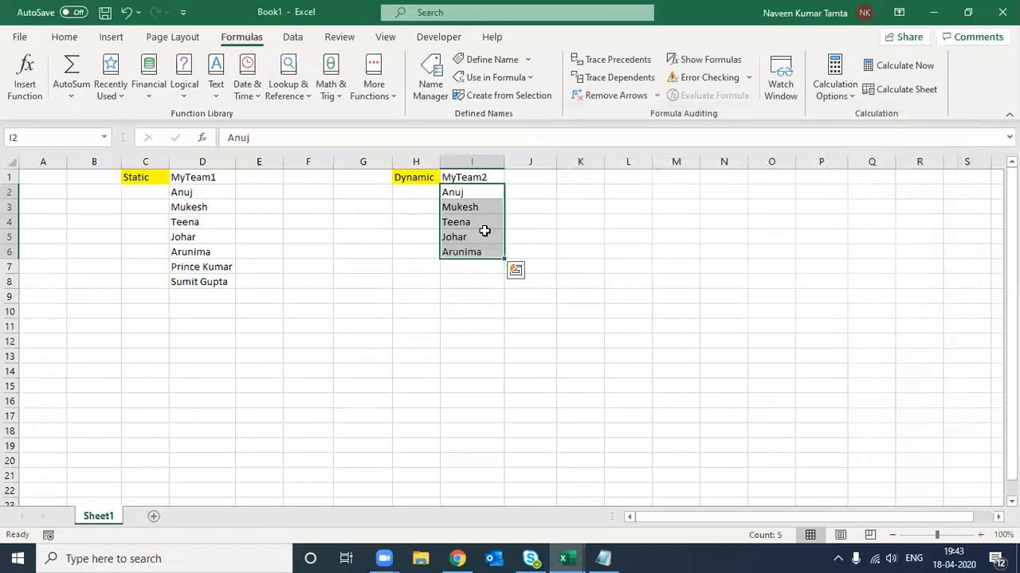
# - Test-run UserForm1 and find the Dynamic Combobox's list empty
pyautogui.click(466, 193)
pyautogui.hotkey('ctrl', 'shift', 'Down')
pyautogui.hotkey('alt', 'F11')
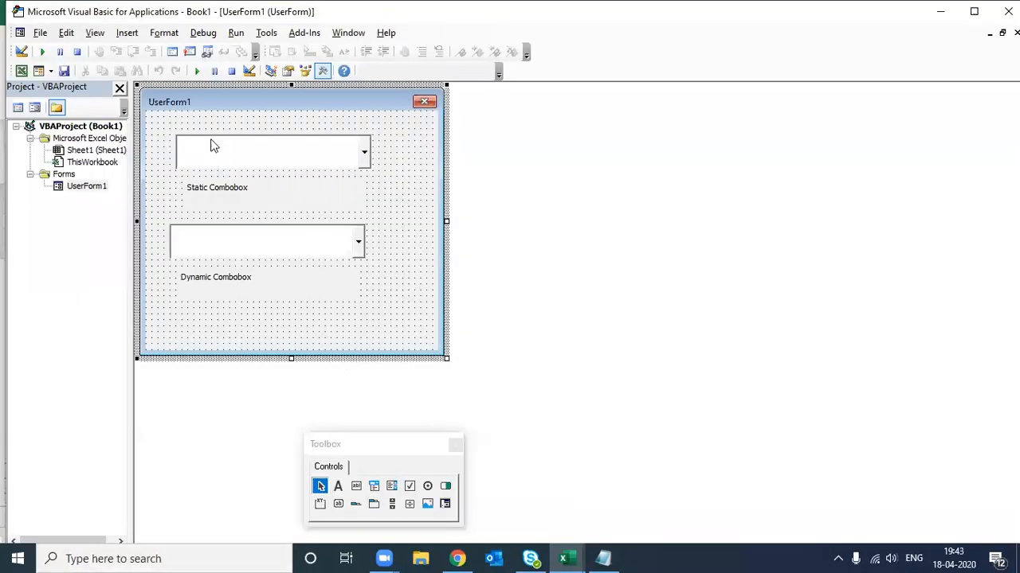
pyautogui.click(196, 74)
pyautogui.click(576, 294)
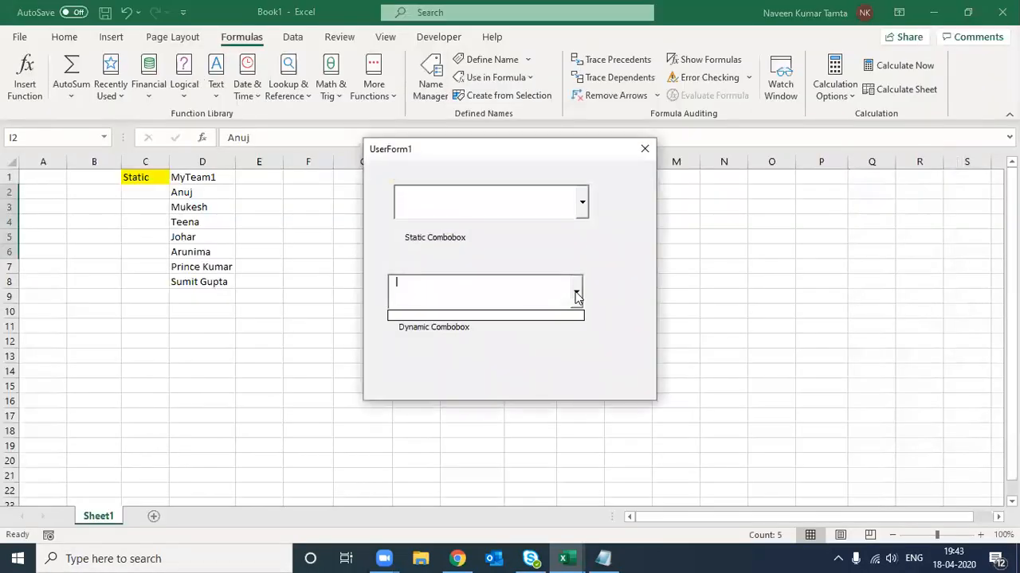
pyautogui.click(558, 286)
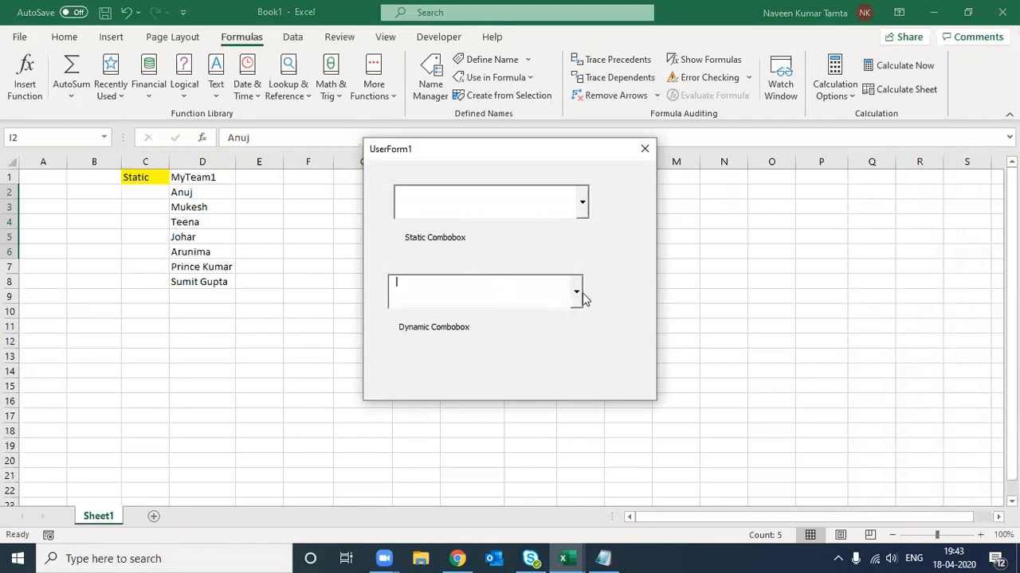
pyautogui.click(577, 293)
pyautogui.click(645, 149)
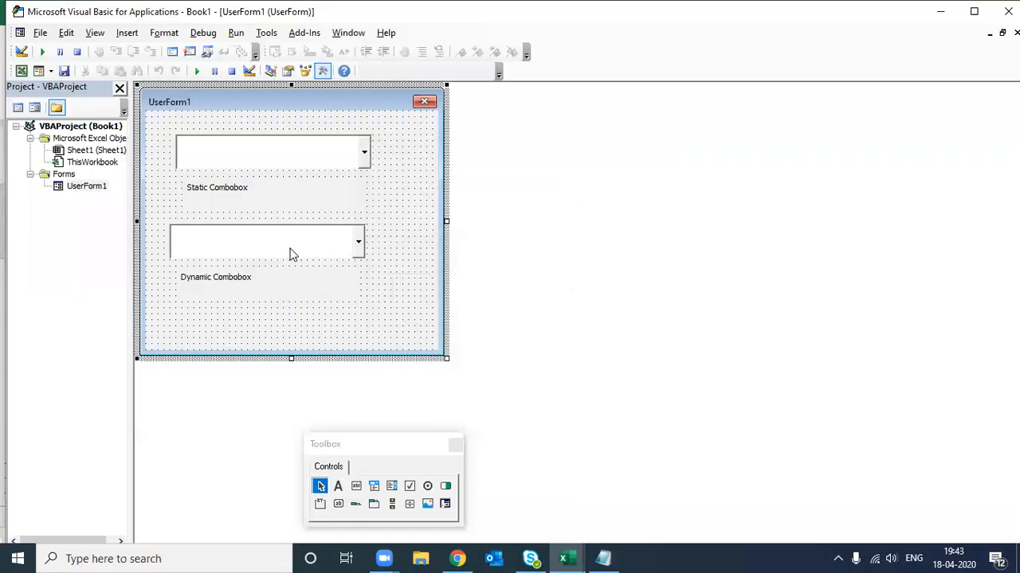
# - Copy the name MyTeam2 from header cell I1 and bring up the Dynamic Combobox's options
pyautogui.hotkey('alt', 'F11')
pyautogui.click(483, 176)
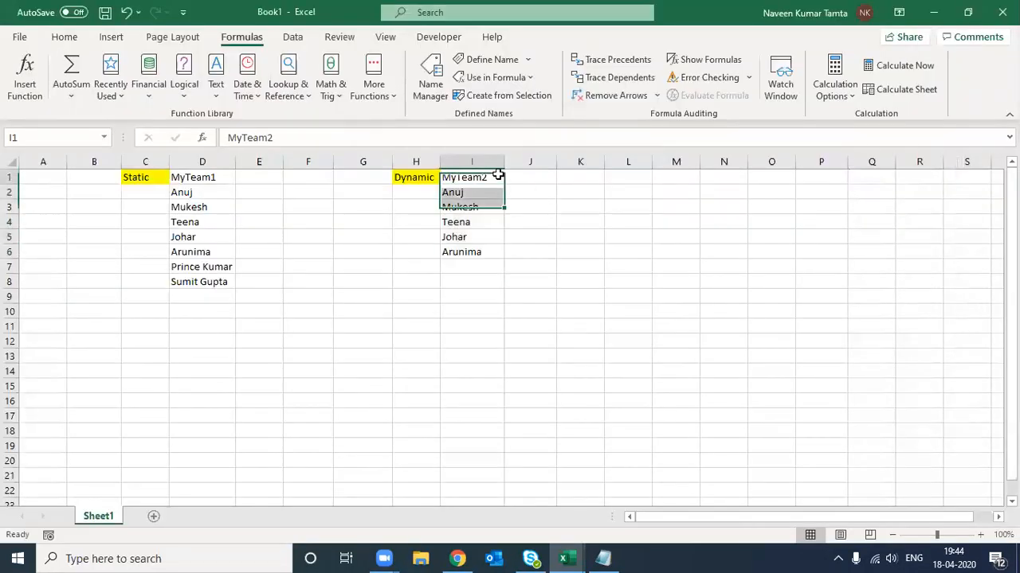
pyautogui.doubleClick(278, 137)
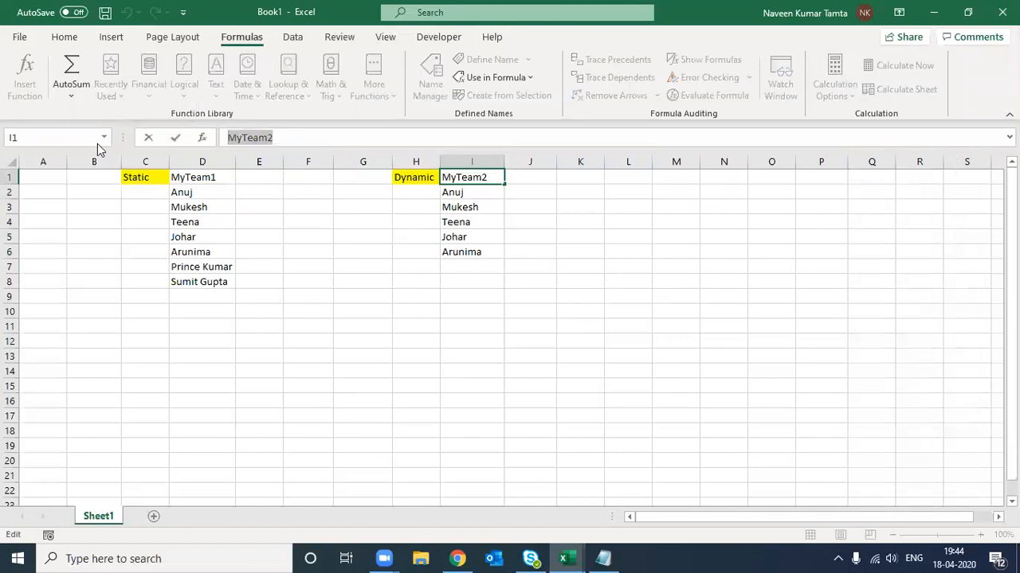
pyautogui.press('Escape')
pyautogui.hotkey('alt', 'F11')
pyautogui.rightClick(266, 239)
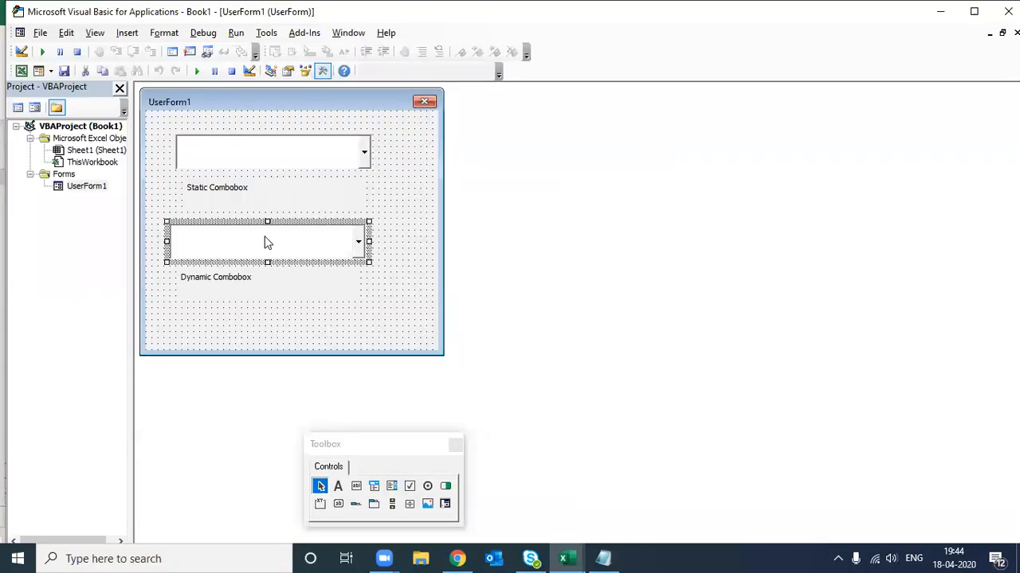
# - Set the Dynamic Combobox's RowSource property to MyTeam2
pyautogui.click(309, 316)
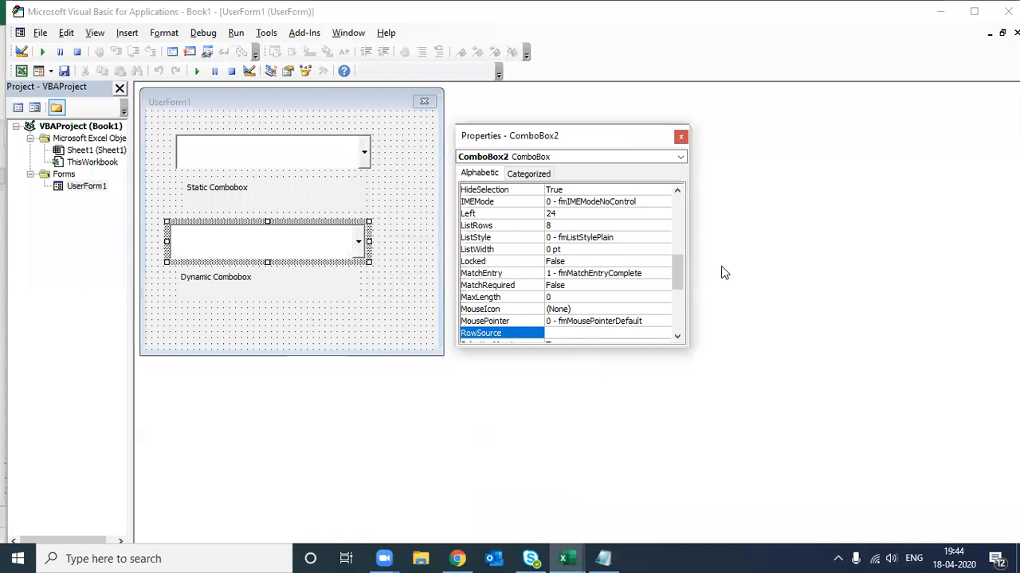
pyautogui.click(569, 335)
pyautogui.hotkey('ctrl', 'v')
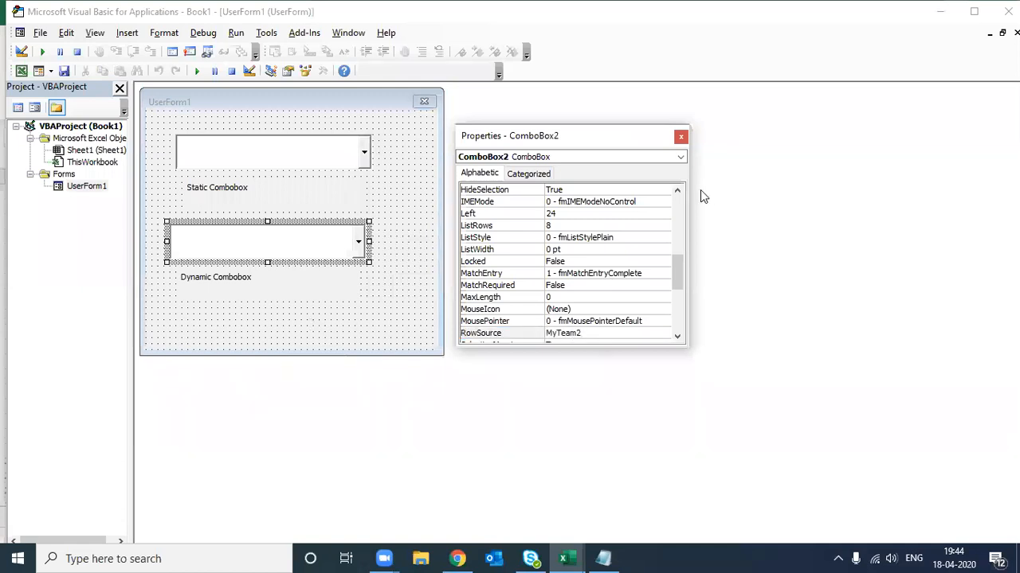
pyautogui.click(679, 138)
# - Test-run UserForm1, comparing the Dynamic and Static combobox lists of Anuj through Arunima
pyautogui.click(197, 71)
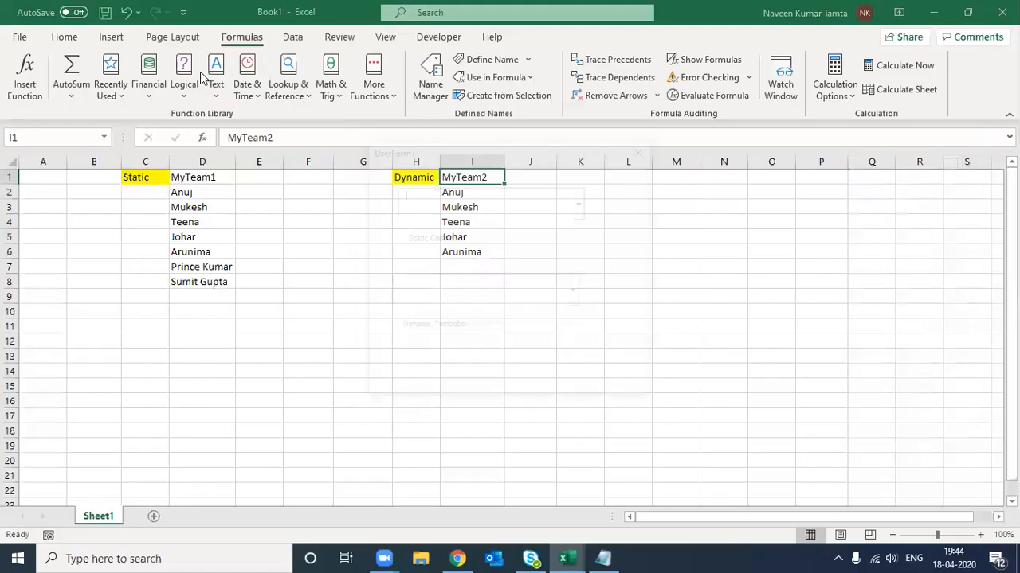
pyautogui.click(577, 292)
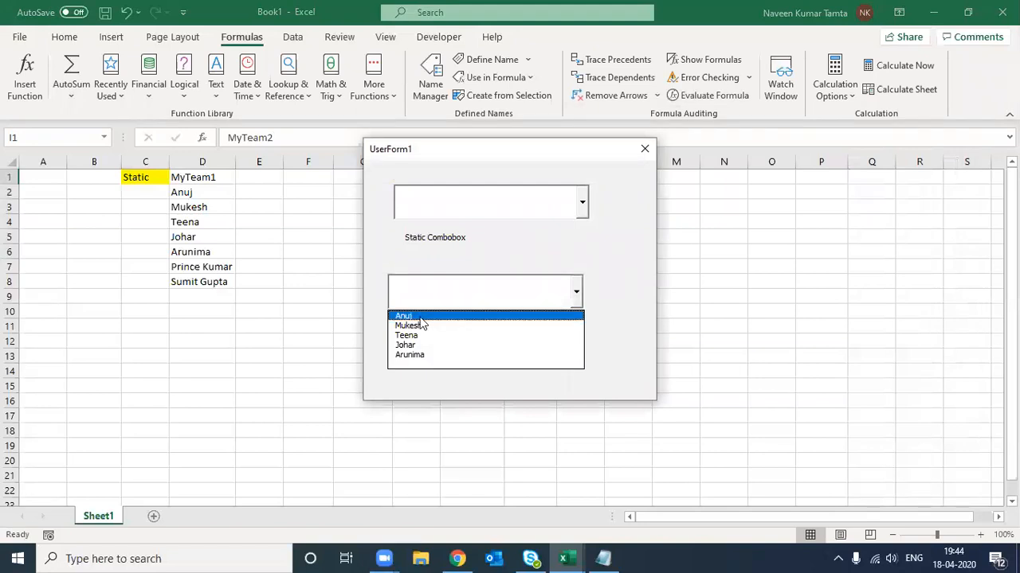
pyautogui.click(582, 203)
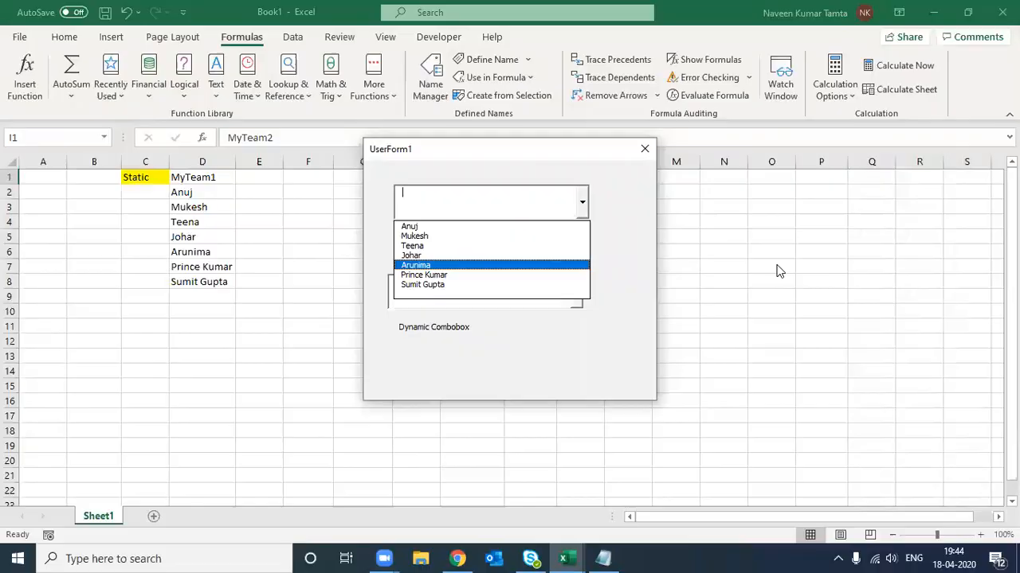
pyautogui.click(644, 149)
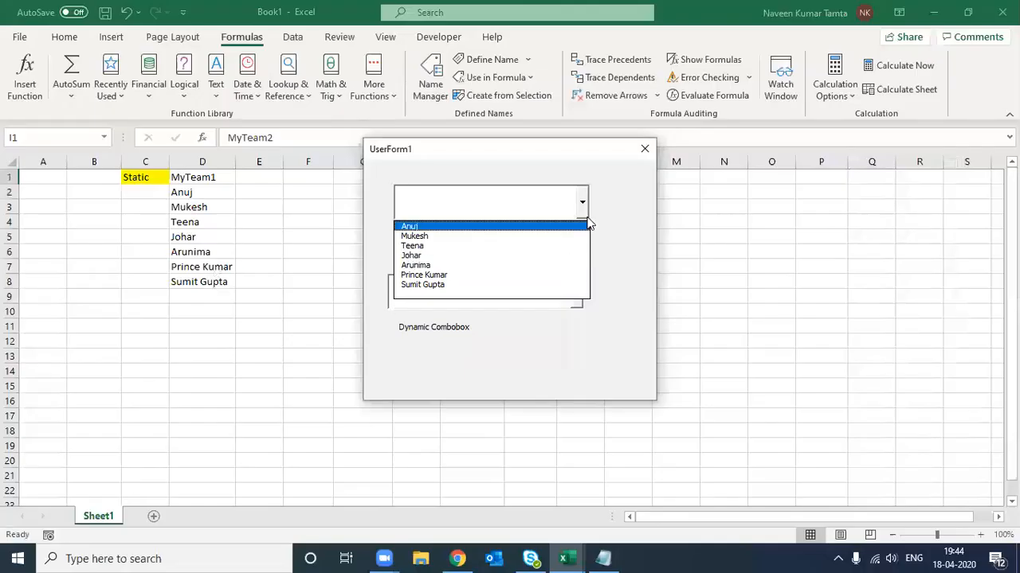
pyautogui.click(644, 149)
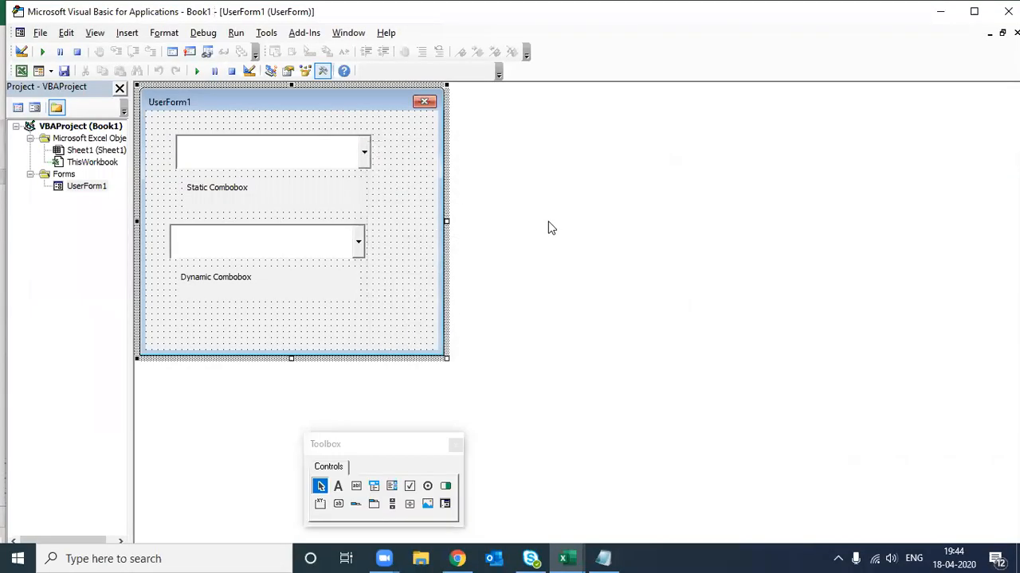
pyautogui.hotkey('alt', 'Tab')
pyautogui.click(548, 228)
pyautogui.press('Left')
pyautogui.press('Left')
pyautogui.press('Left')
pyautogui.press('Left')
pyautogui.press('Left')
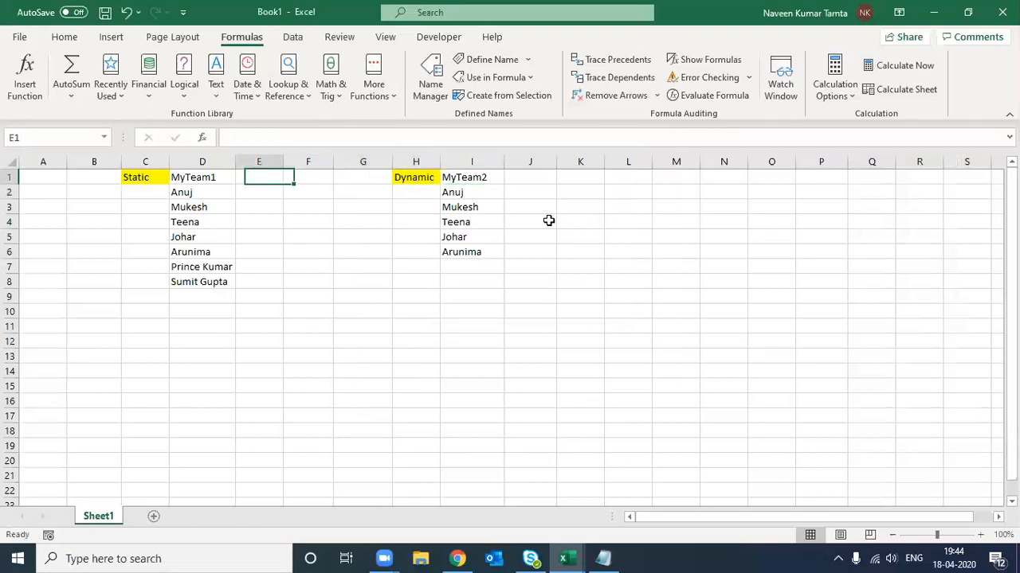
pyautogui.hotkey('ctrl', 'Down')
pyautogui.hotkey('shift', 'Up')
pyautogui.hotkey('ctrl', 'c')
pyautogui.press('Right')
pyautogui.press('Right')
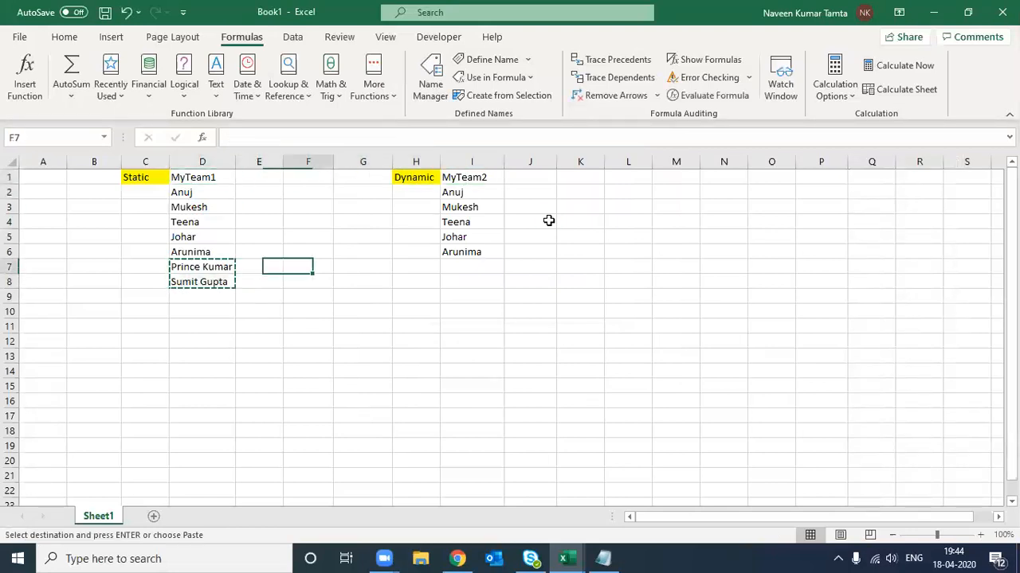
pyautogui.press('Right')
pyautogui.press('Right')
pyautogui.press('Right')
pyautogui.press('Up')
pyautogui.press('Down')
pyautogui.press('Return')
pyautogui.press('Down')
pyautogui.press('Down')
pyautogui.write('rAJESH')
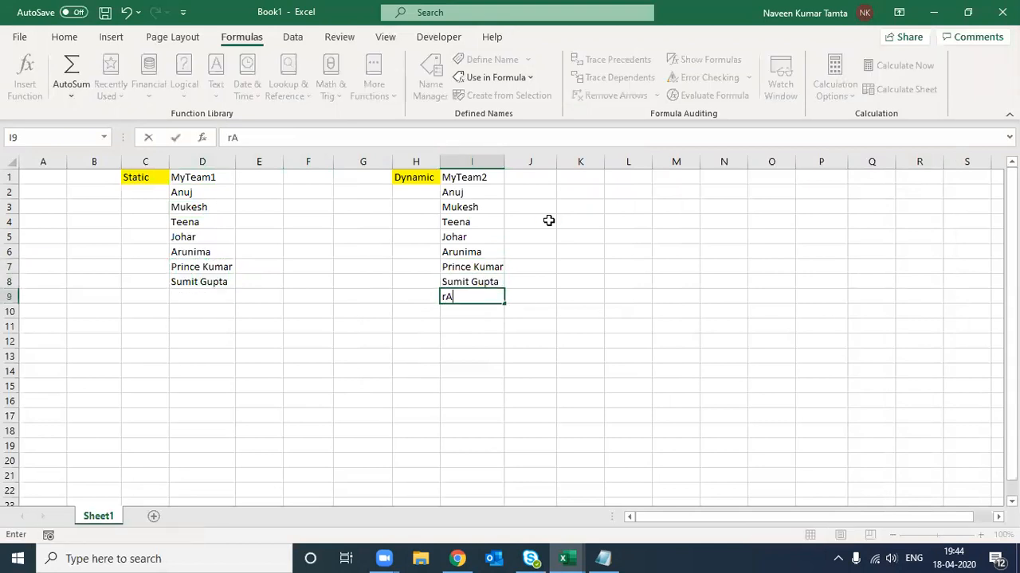
pyautogui.press('BackSpace')
pyautogui.press('BackSpace')
pyautogui.press('BackSpace')
pyautogui.press('BackSpace')
pyautogui.press('BackSpace')
pyautogui.press('BackSpace')
pyautogui.write('Rajesh')
pyautogui.press('BackSpace')
pyautogui.press('BackSpace')
pyautogui.write('sh Hariharan')
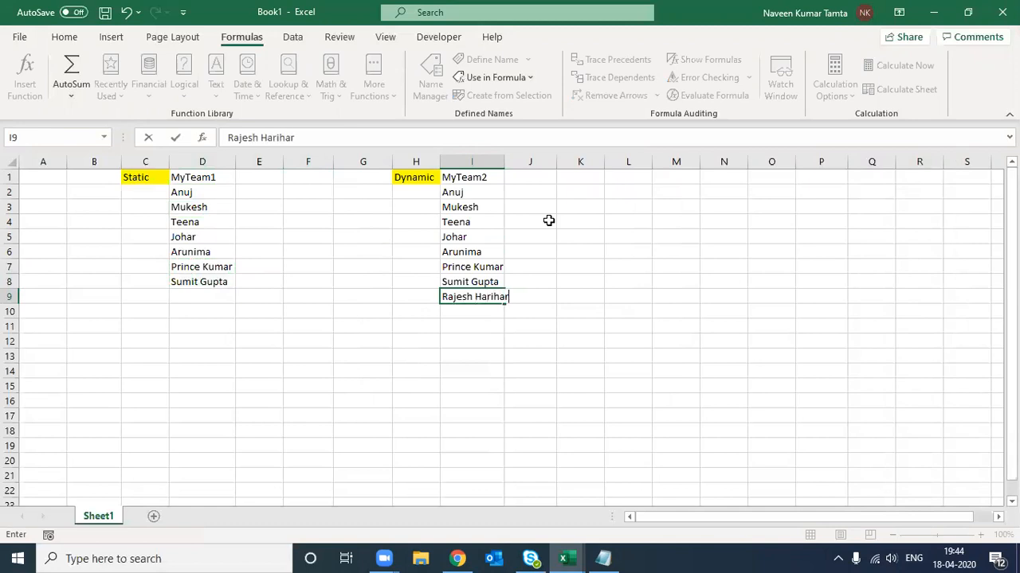
pyautogui.press('Return')
pyautogui.hotkey('ctrl', 'space')
pyautogui.hotkey('alt', 'o')
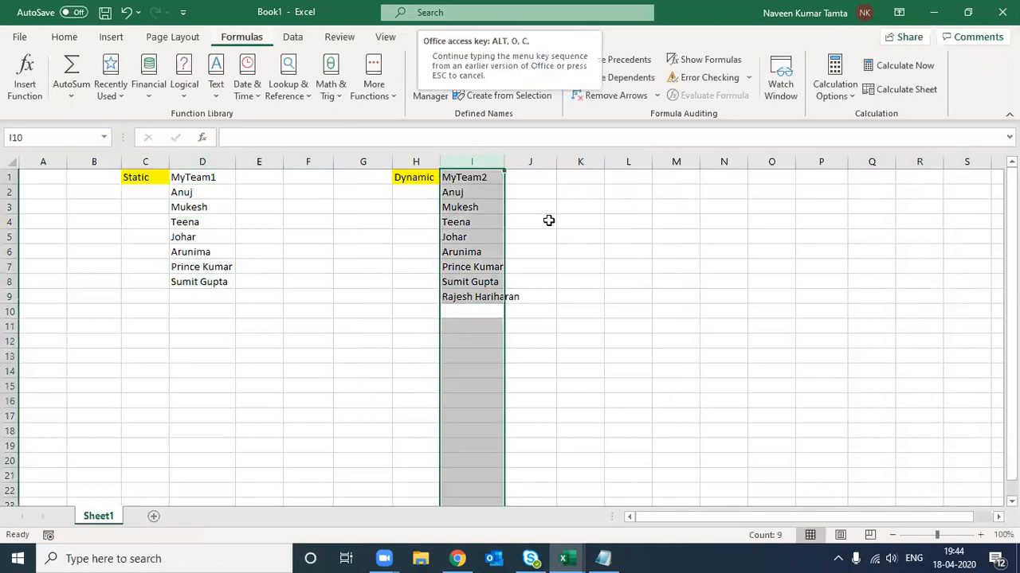
pyautogui.press('c')
pyautogui.press('a')
pyautogui.press('Down')
pyautogui.hotkey('ctrl', 'shift', 'Down')
pyautogui.press('Up')
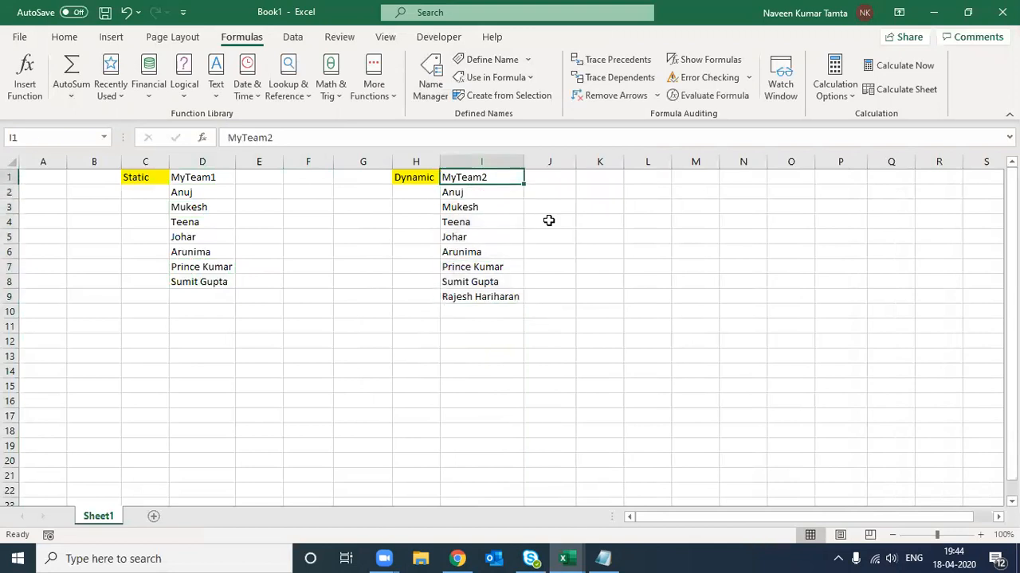
pyautogui.hotkey('alt', 'F11')
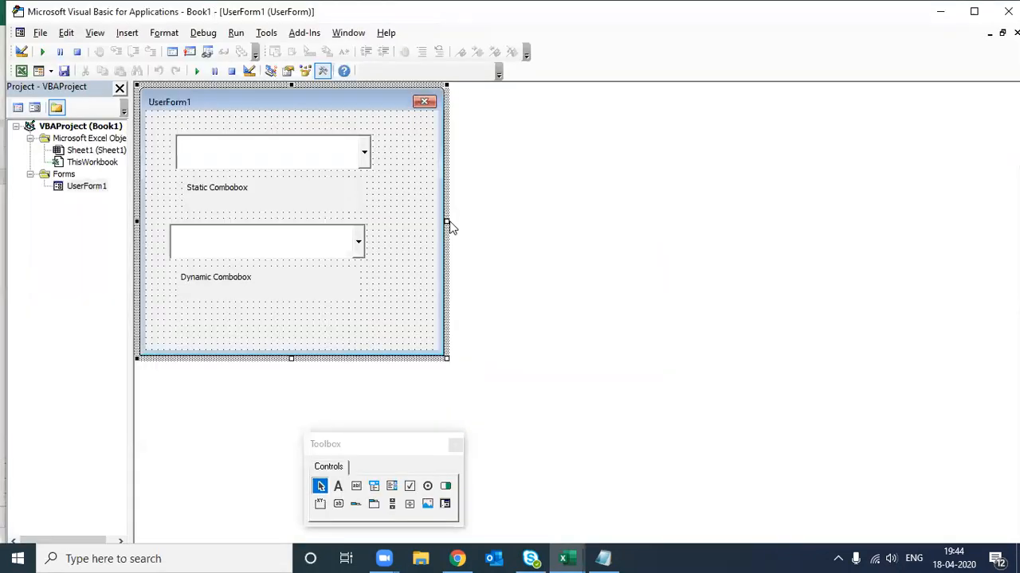
pyautogui.click(198, 72)
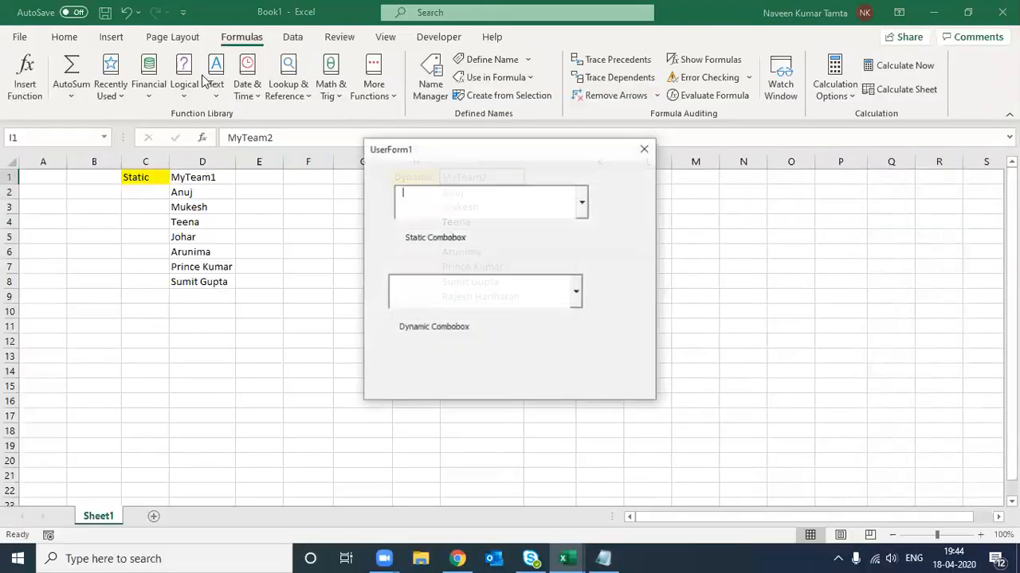
pyautogui.click(576, 292)
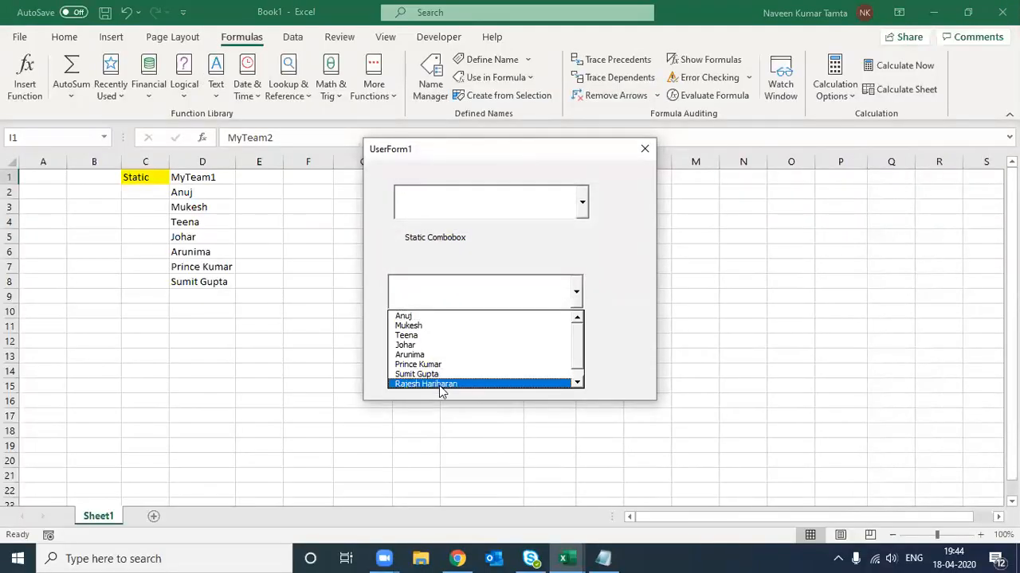
pyautogui.moveTo(577, 347); pyautogui.dragTo(578, 379)
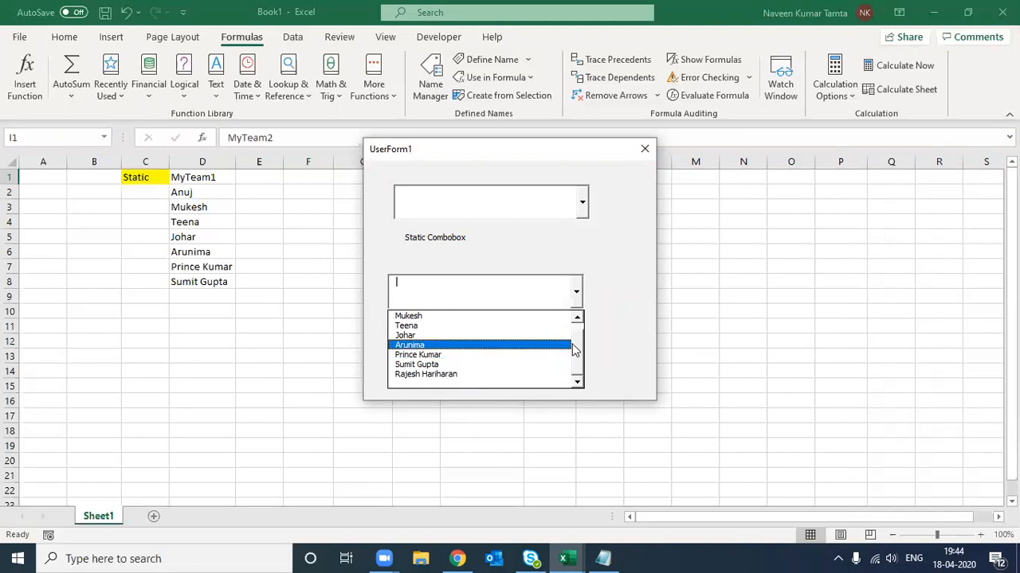
pyautogui.moveTo(576, 350); pyautogui.dragTo(579, 323)
pyautogui.hotkey('alt', 'F11')
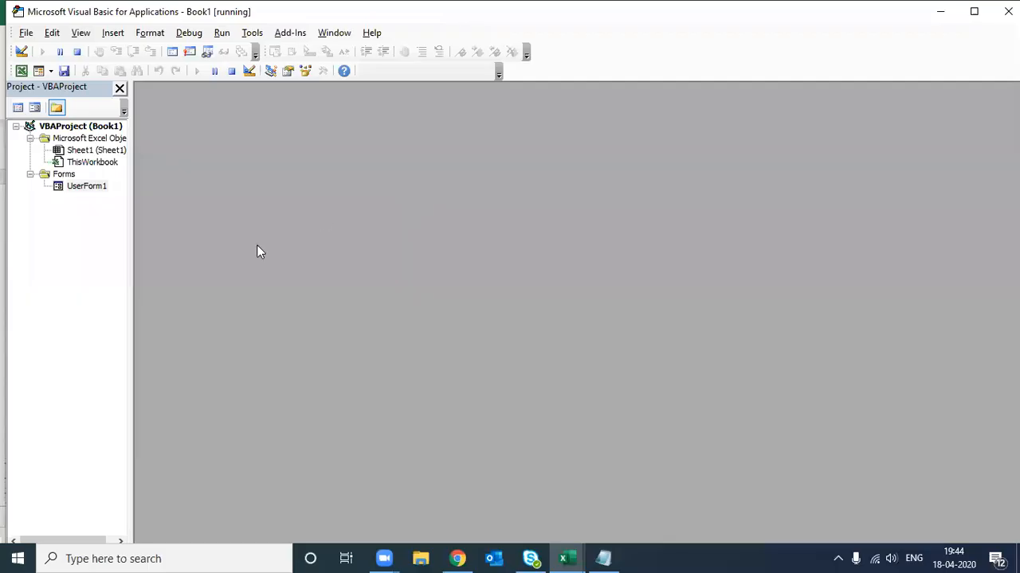
pyautogui.hotkey('alt', 'Tab')
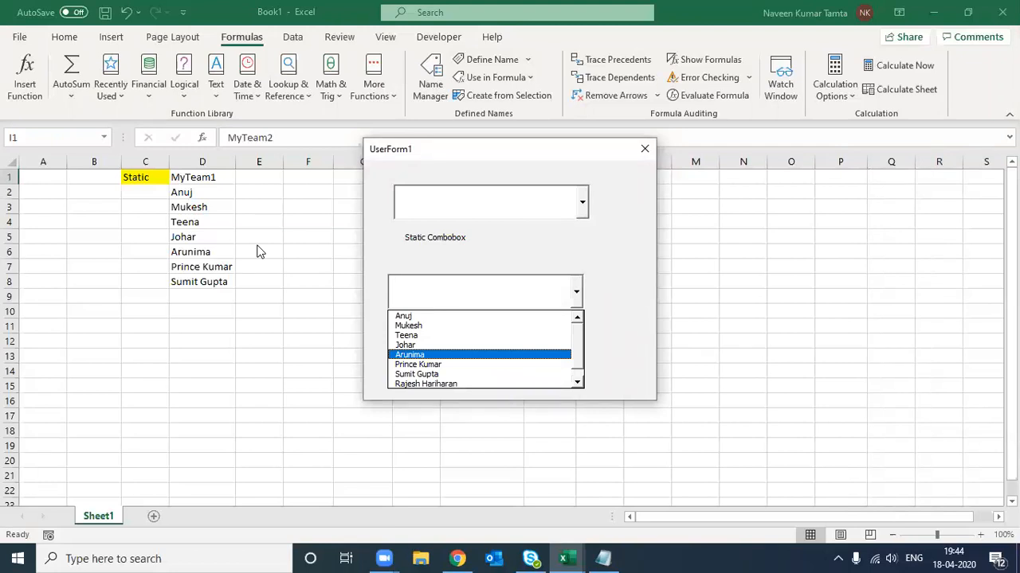
pyautogui.hotkey('alt', 'Tab')
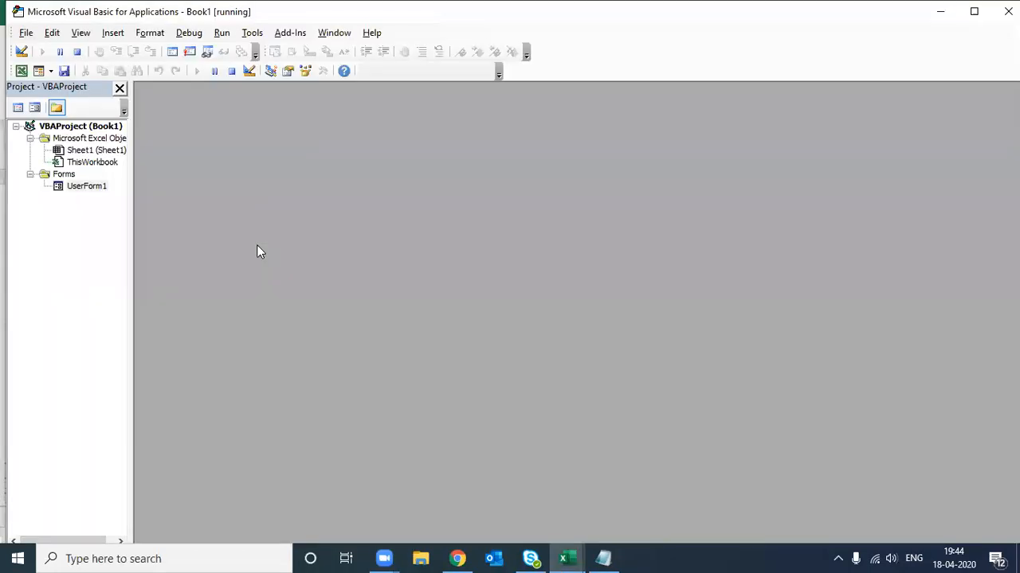
# - Close the running form and clear the three added names from I7:I9
pyautogui.hotkey('alt', 'Tab')
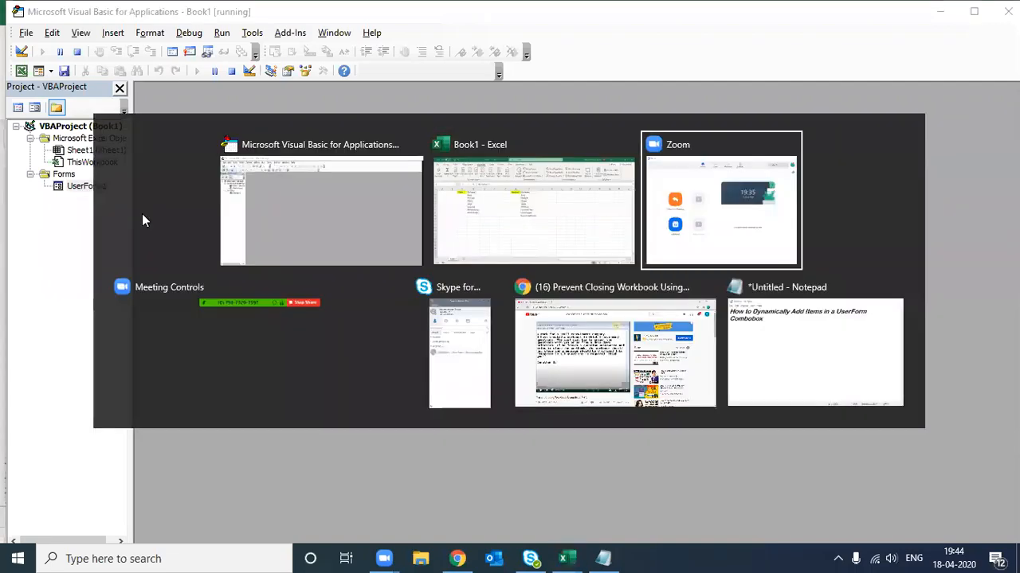
pyautogui.click(143, 215)
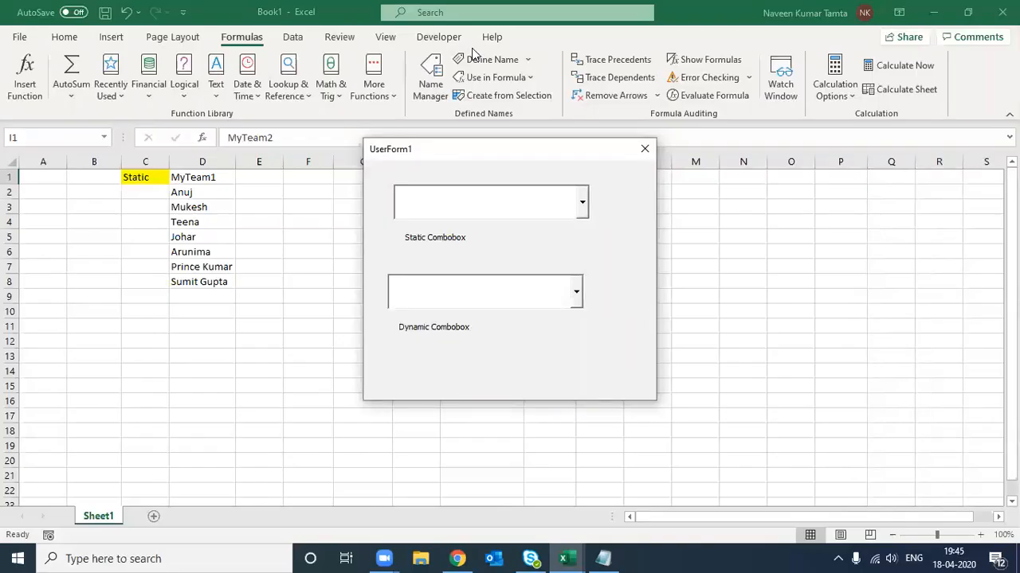
pyautogui.click(642, 149)
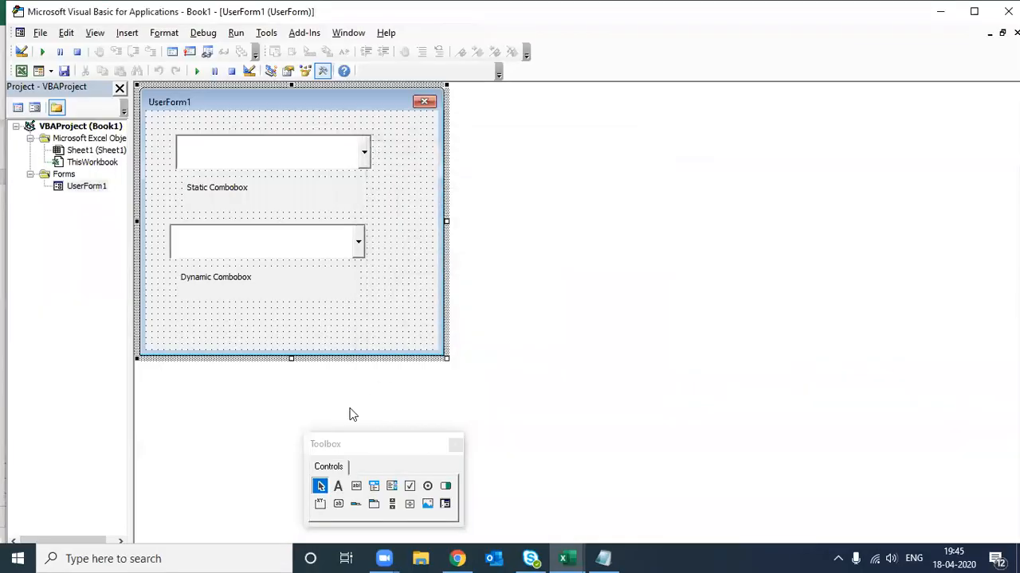
pyautogui.hotkey('alt', 'Tab')
pyautogui.hotkey('alt', 'shift', 'Tab')
pyautogui.press('Down')
pyautogui.press('Down')
pyautogui.press('Down')
pyautogui.press('Down')
pyautogui.press('Down')
pyautogui.press('Down')
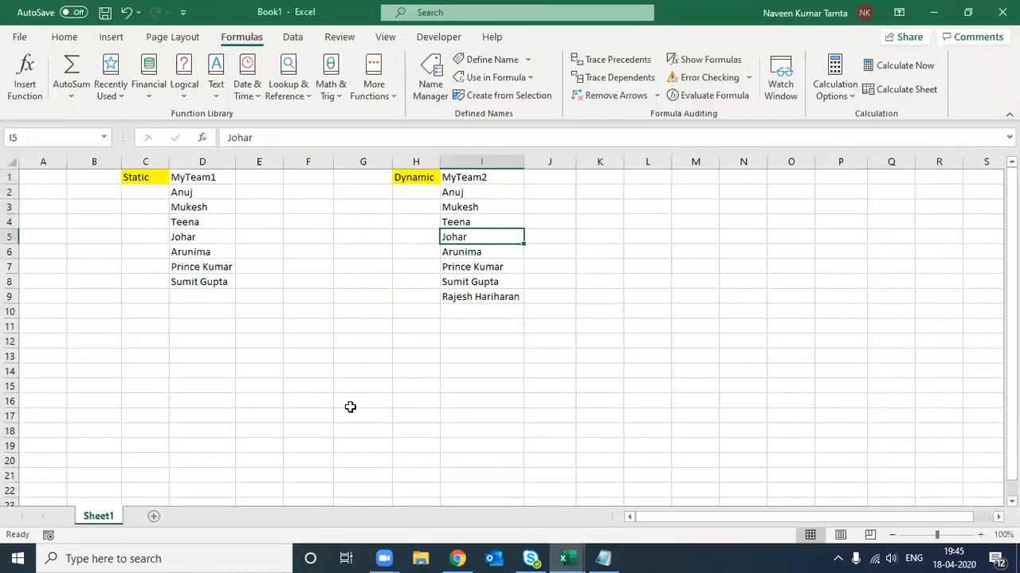
pyautogui.hotkey('shift', 'Down')
pyautogui.hotkey('shift', 'Down')
pyautogui.press('Delete')
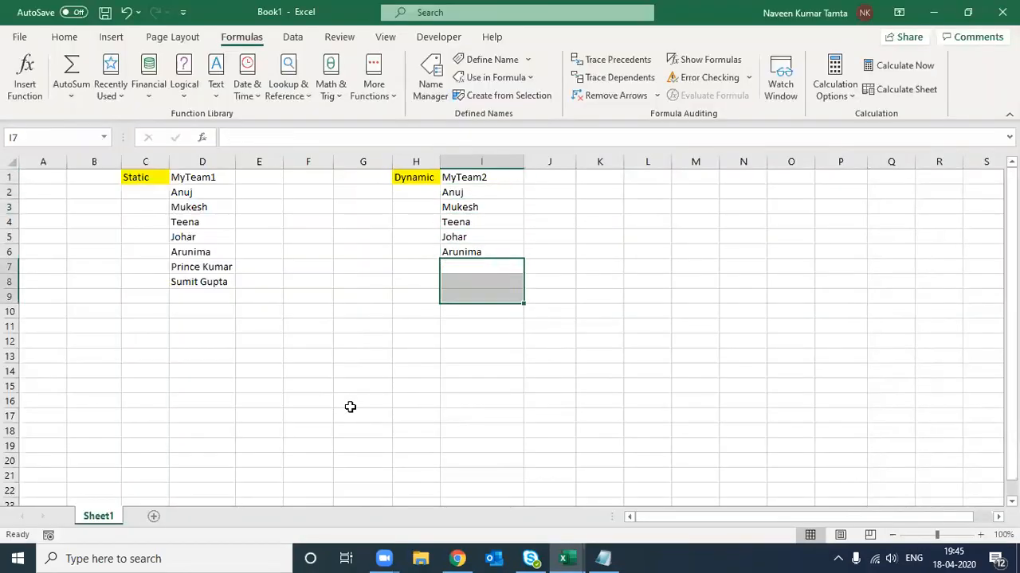
pyautogui.press('Up')
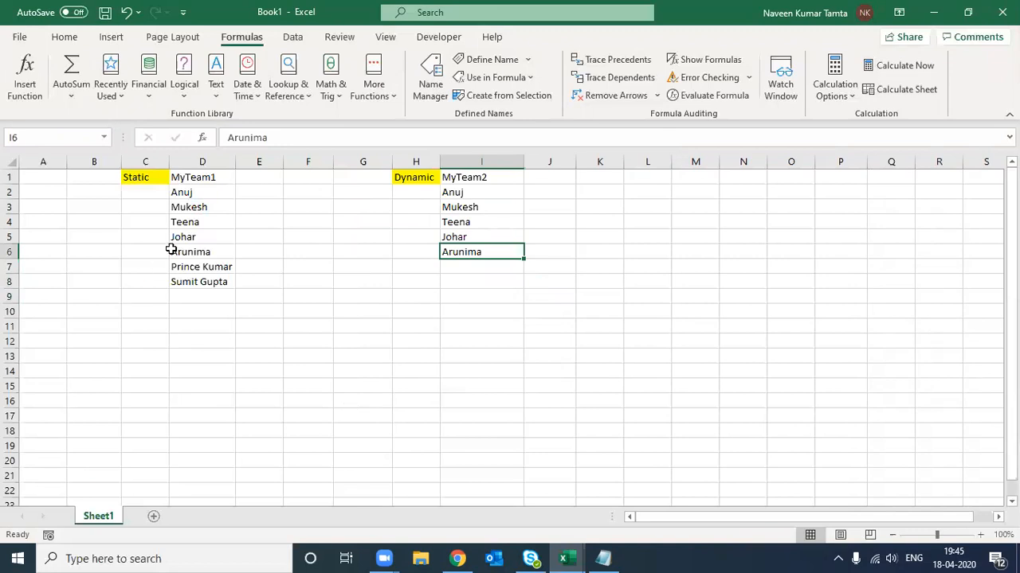
# - Test-run UserForm1 to confirm the Dynamic Combobox lists only Anuj through Arunima
pyautogui.hotkey('alt', 'Tab')
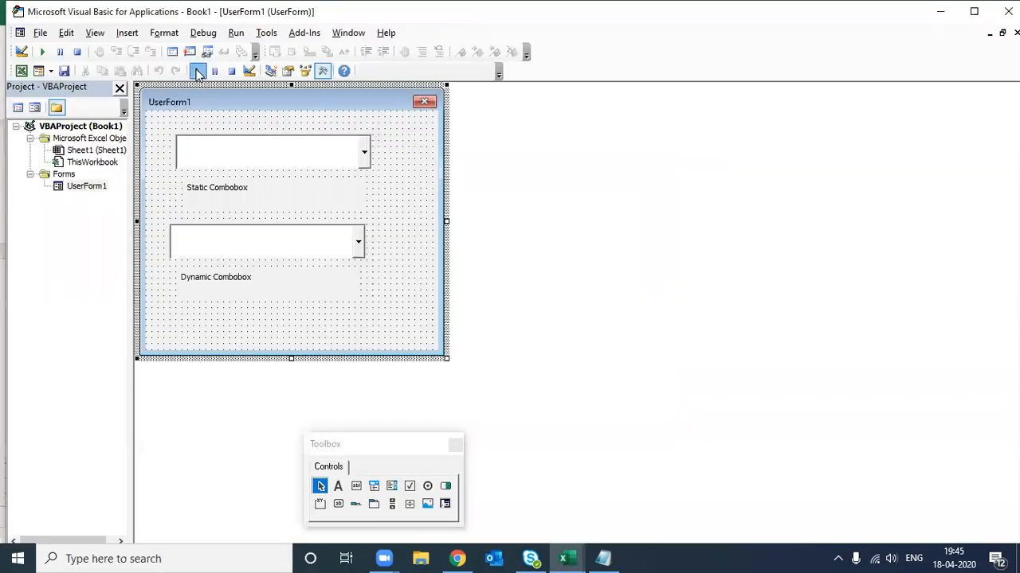
pyautogui.click(199, 71)
pyautogui.click(576, 293)
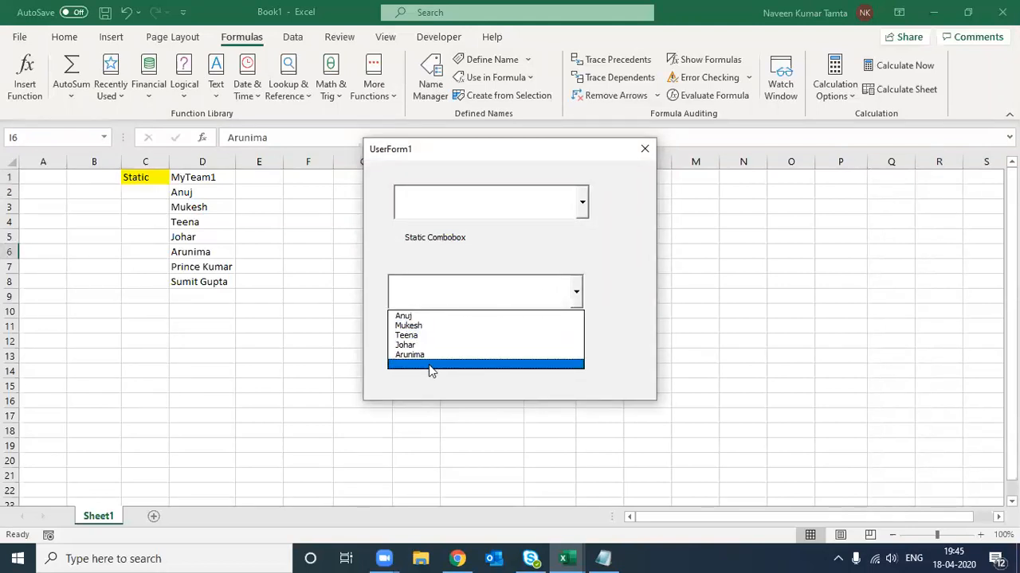
pyautogui.hotkey('alt', 'Tab')
pyautogui.hotkey('alt', 'Tab')
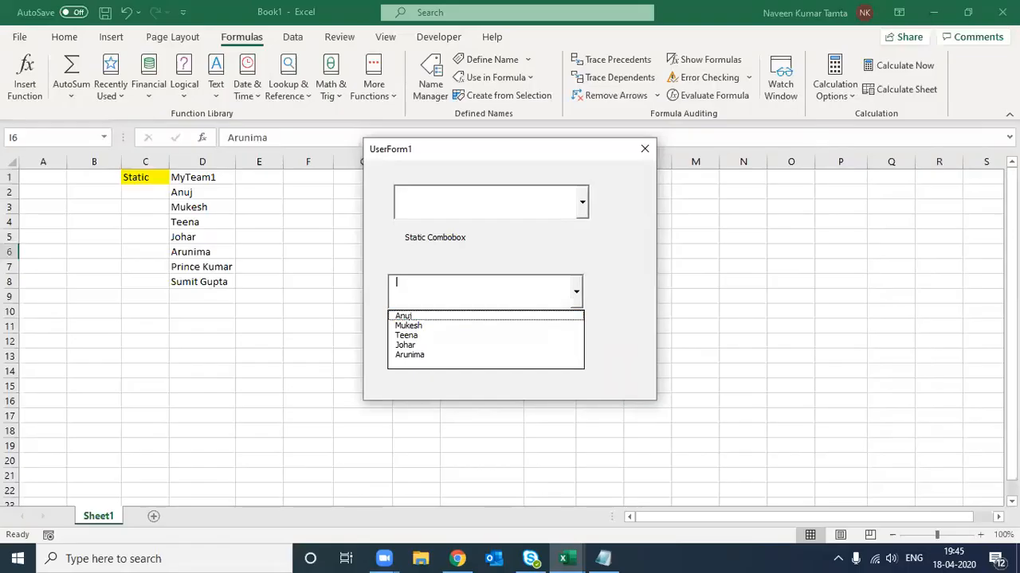
pyautogui.click(644, 149)
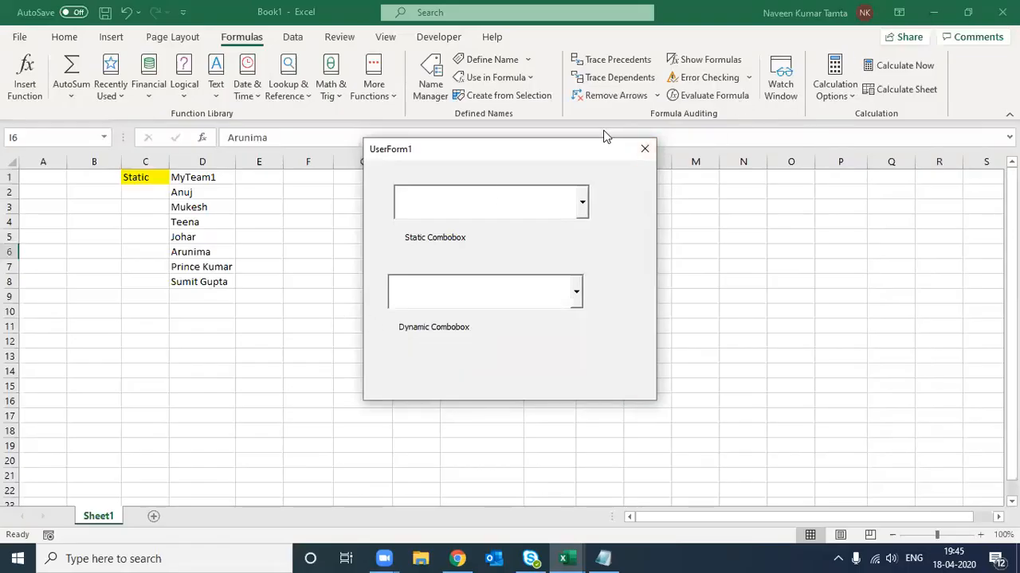
pyautogui.click(644, 149)
pyautogui.hotkey('alt', 'Tab')
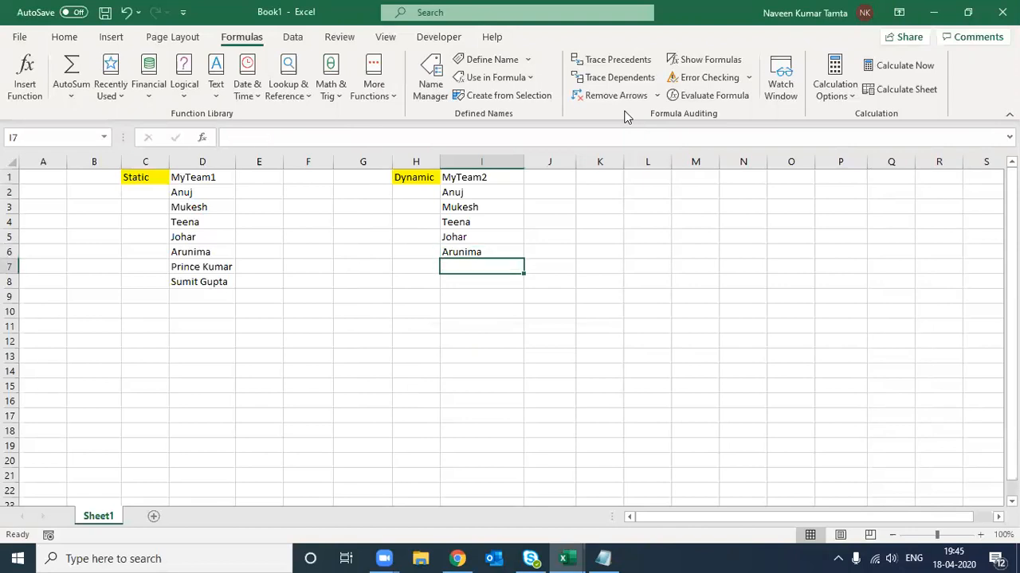
pyautogui.write('Gurvinder Singh')
pyautogui.press('Return')
pyautogui.write('Sridhjar')
pyautogui.press('BackSpace')
pyautogui.press('BackSpace')
pyautogui.press('BackSpace')
pyautogui.write('ar Nayak')
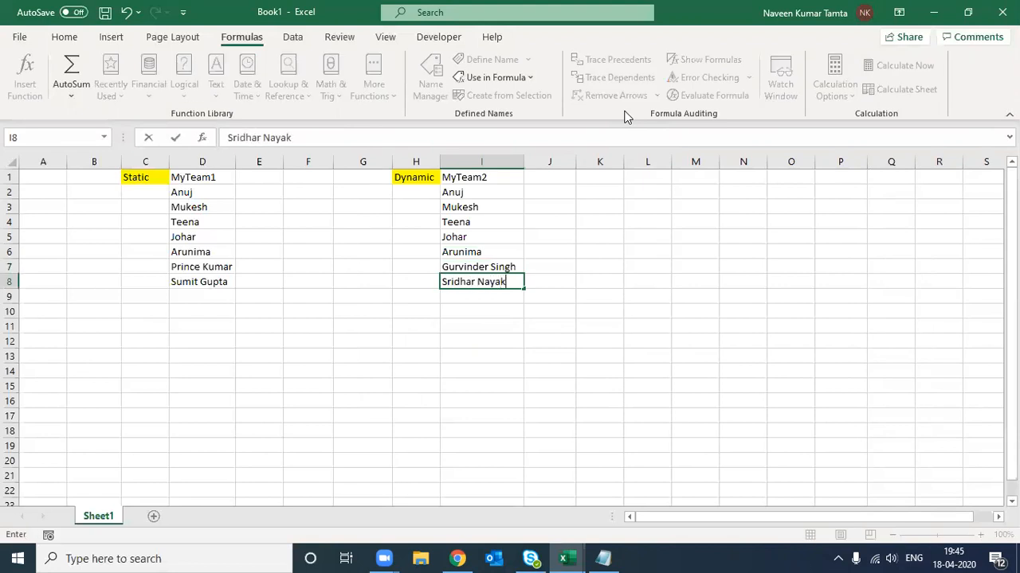
pyautogui.press('Return')
pyautogui.write('Pawan Pathal')
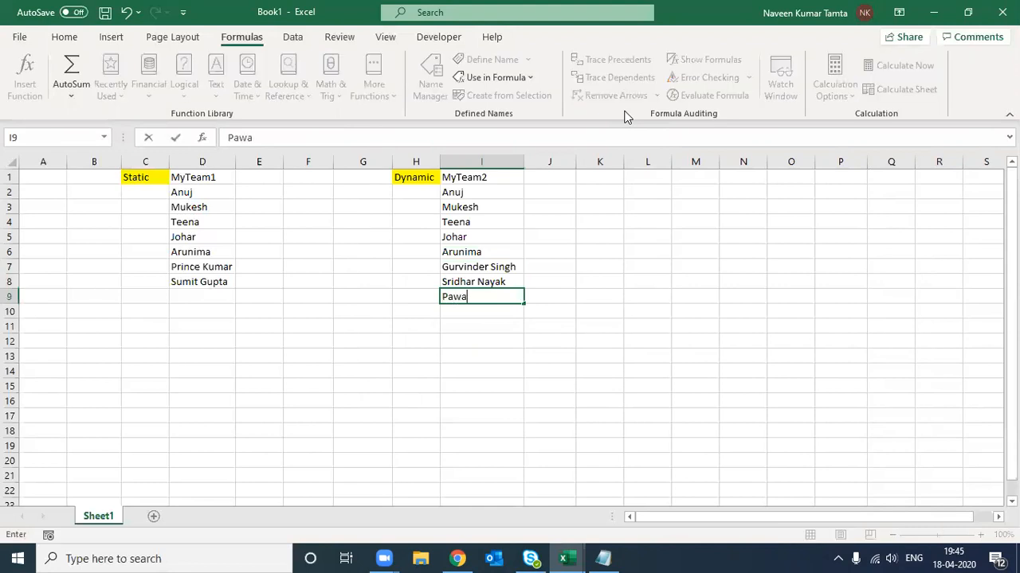
pyautogui.press('BackSpace')
pyautogui.write('k')
pyautogui.press('Return')
pyautogui.hotkey('ctrl', 'Up')
pyautogui.hotkey('ctrl', 'Up')
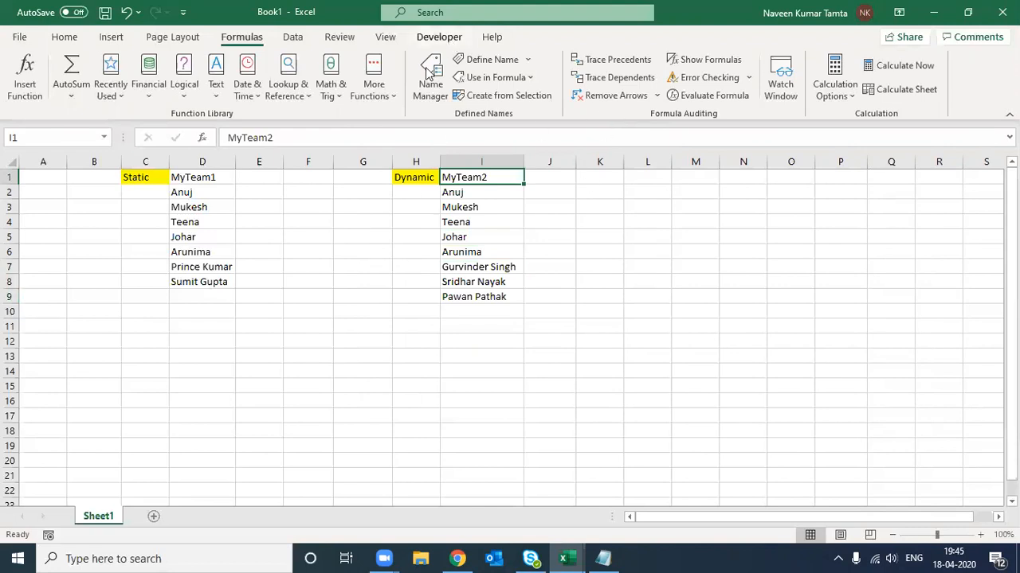
# - Test-run UserForm1 and scroll the Dynamic Combobox list of all eight names
pyautogui.hotkey('alt', 'F11')
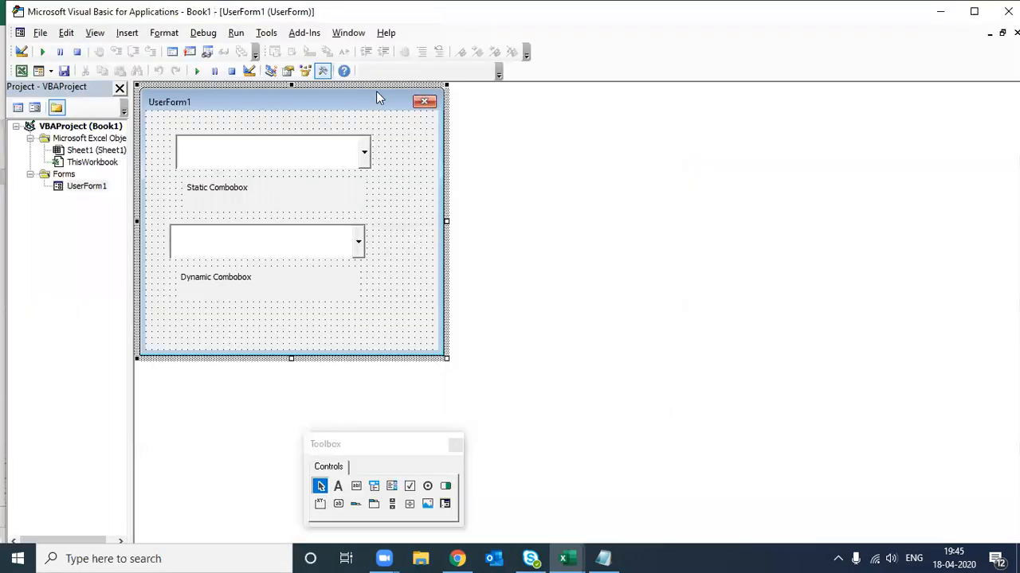
pyautogui.click(198, 71)
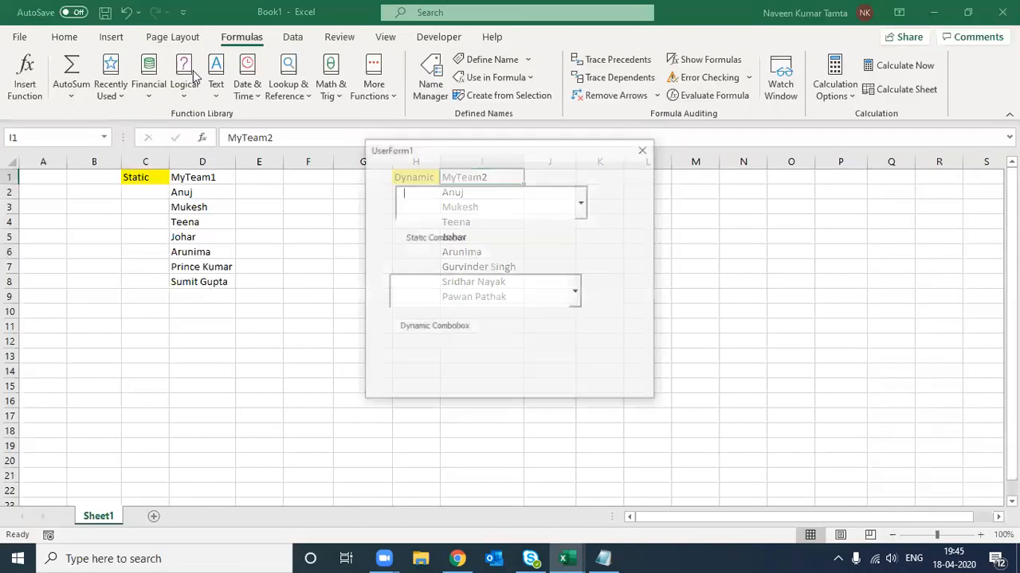
pyautogui.click(578, 295)
pyautogui.moveTo(578, 337)
pyautogui.mouseDown()
pyautogui.moveTo(579, 359)
pyautogui.moveTo(579, 319)
pyautogui.mouseUp()
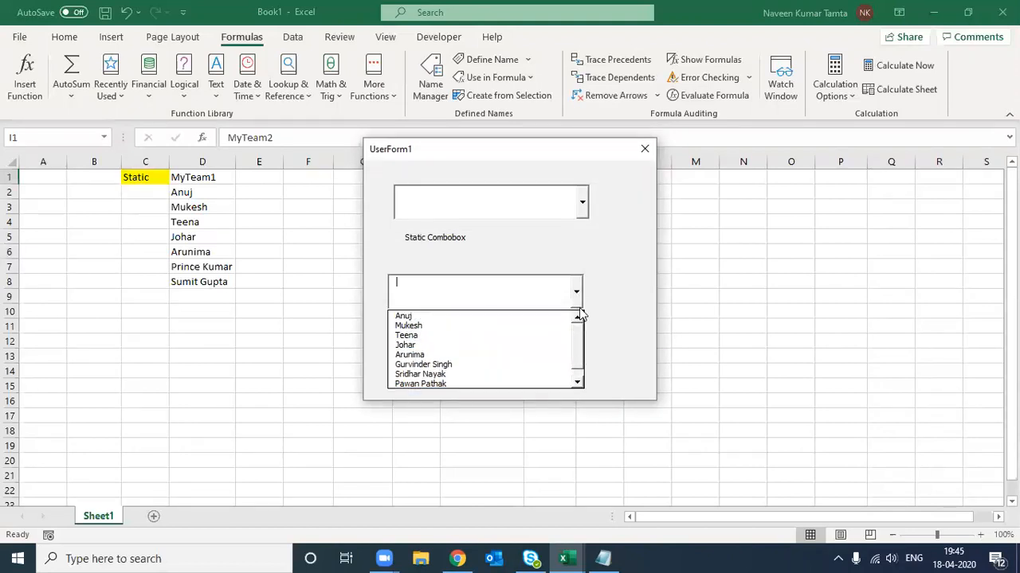